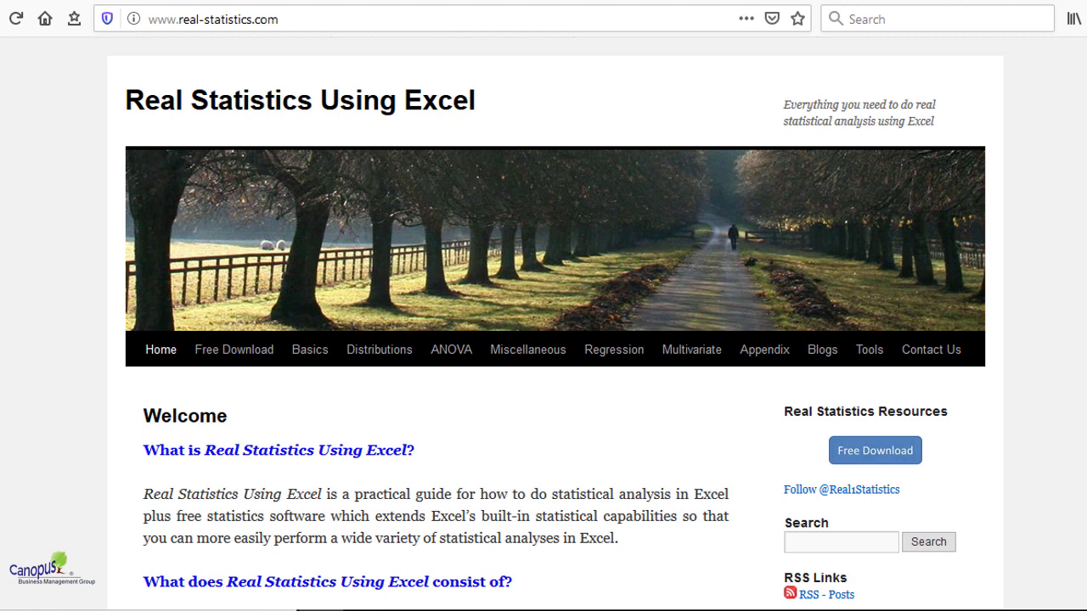
scroll(555, 319, "down", 4)
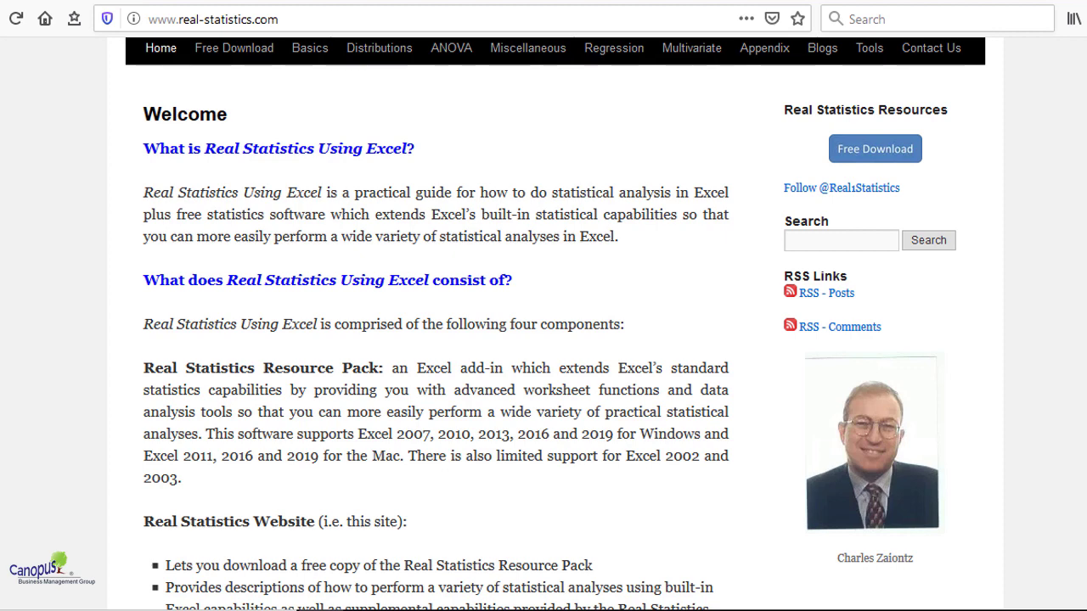
scroll(544, 323, "up", 4)
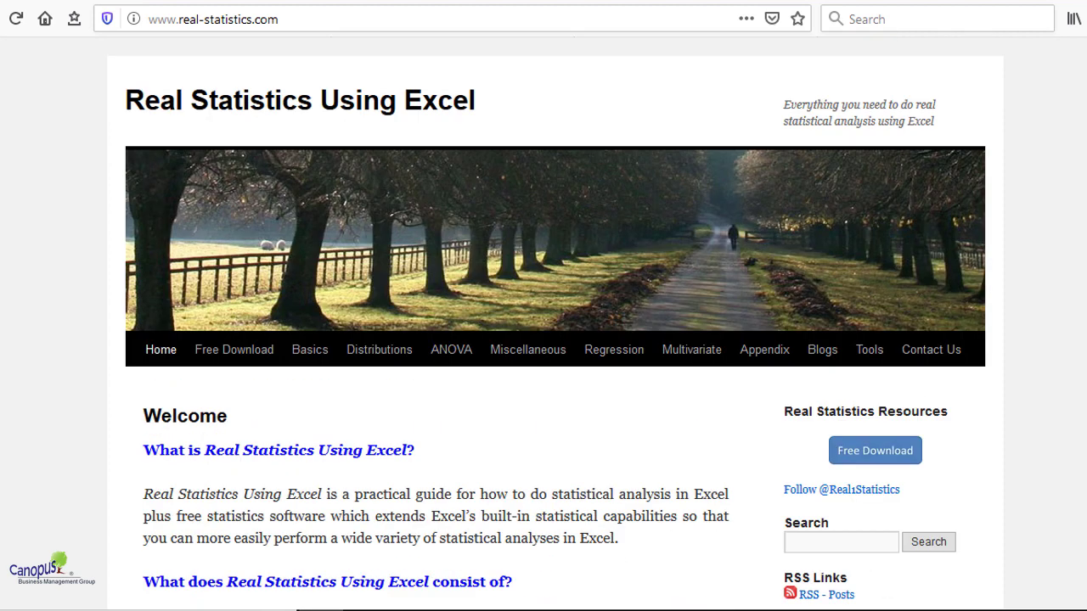
- Open the Real Statistics Resource Pack page and scroll down to its Download section
left_click(231, 348)
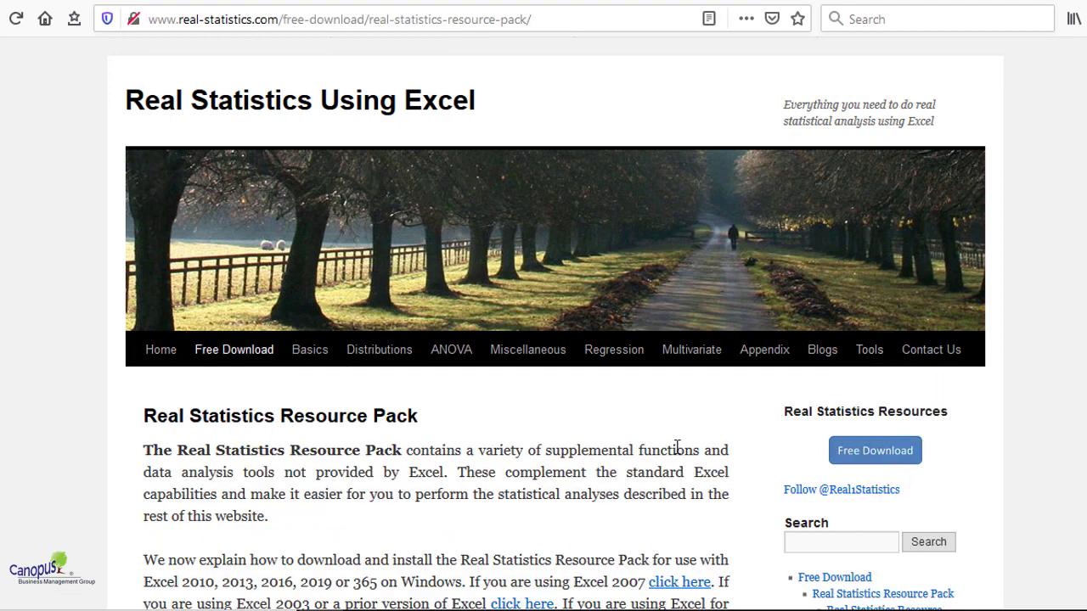
scroll(677, 448, "down", 3)
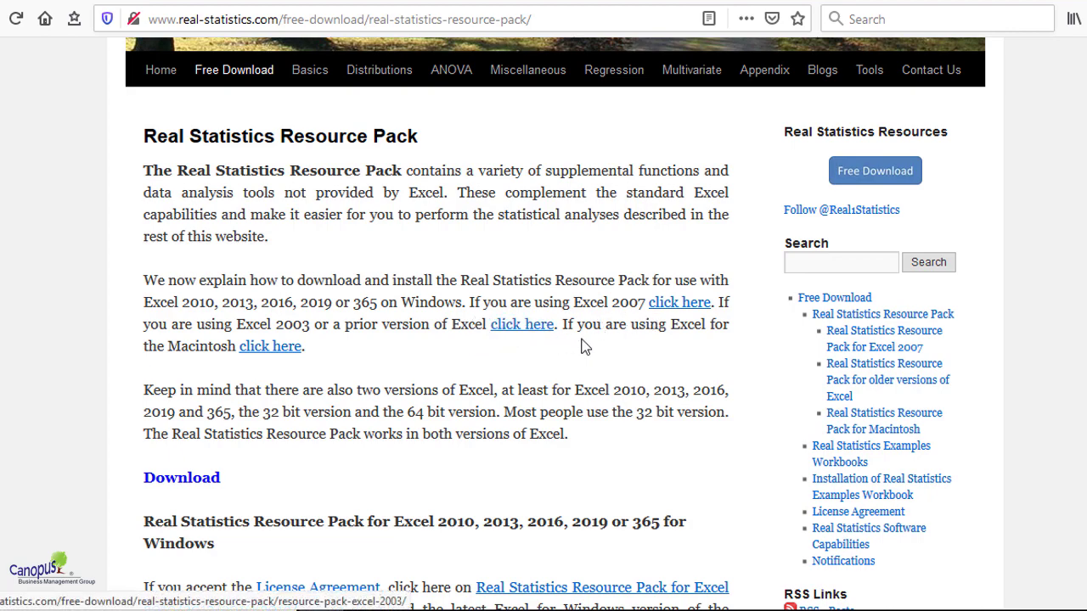
scroll(452, 525, "down", 1)
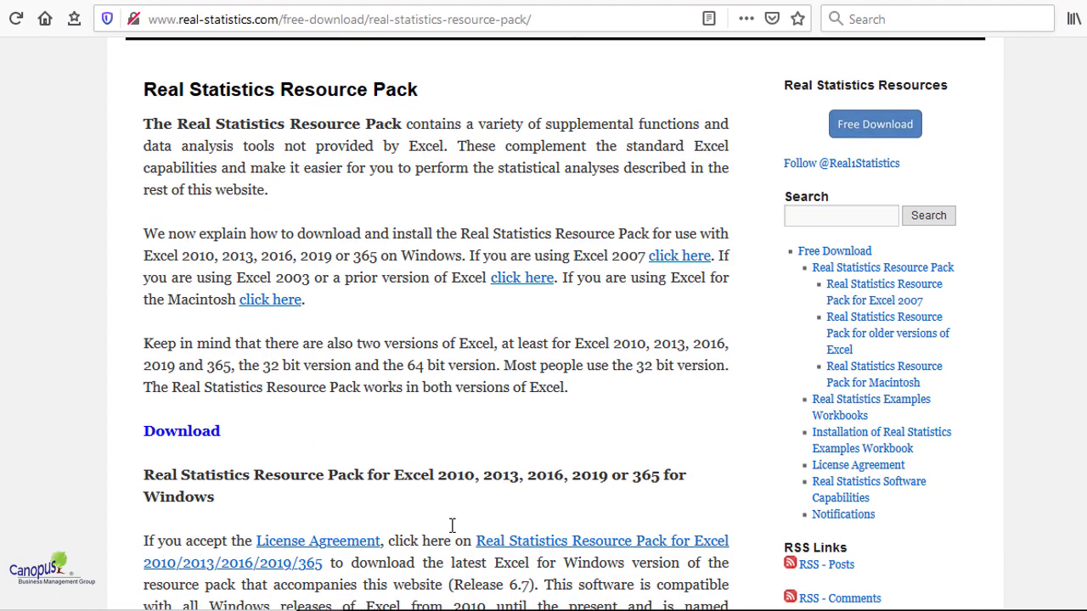
scroll(452, 525, "down", 2)
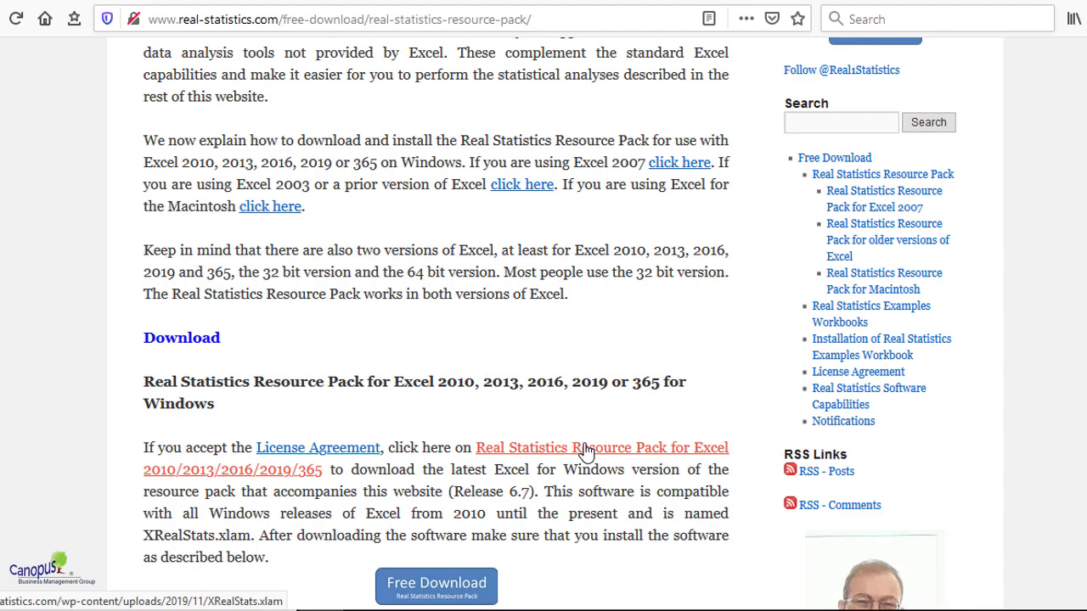
scroll(586, 450, "down", 5)
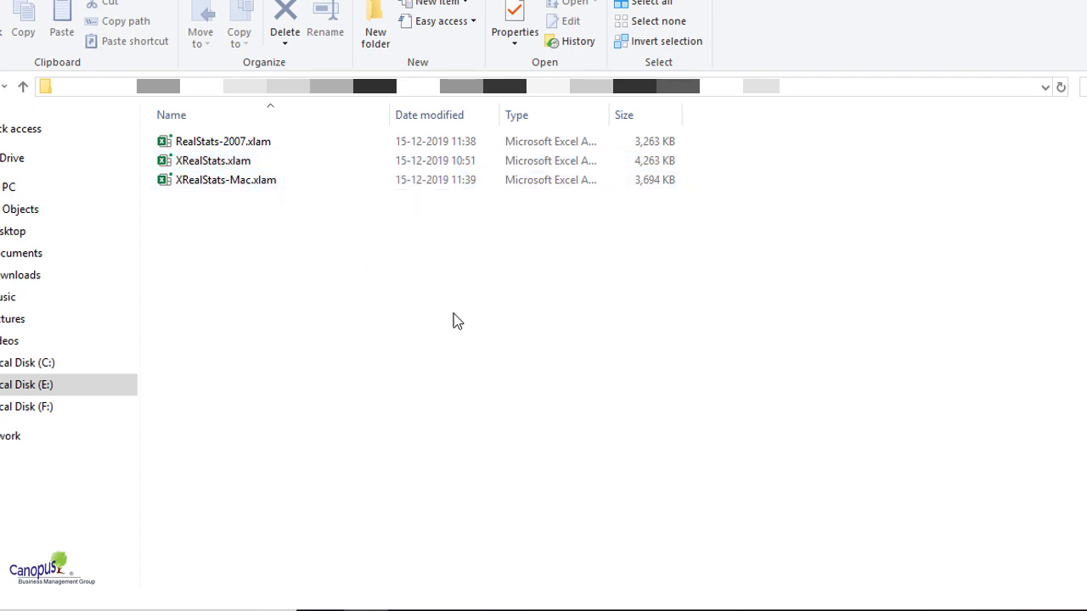
- Select XRealStats.xlam among the three add-in files in the Real Stats folder
left_click(242, 167)
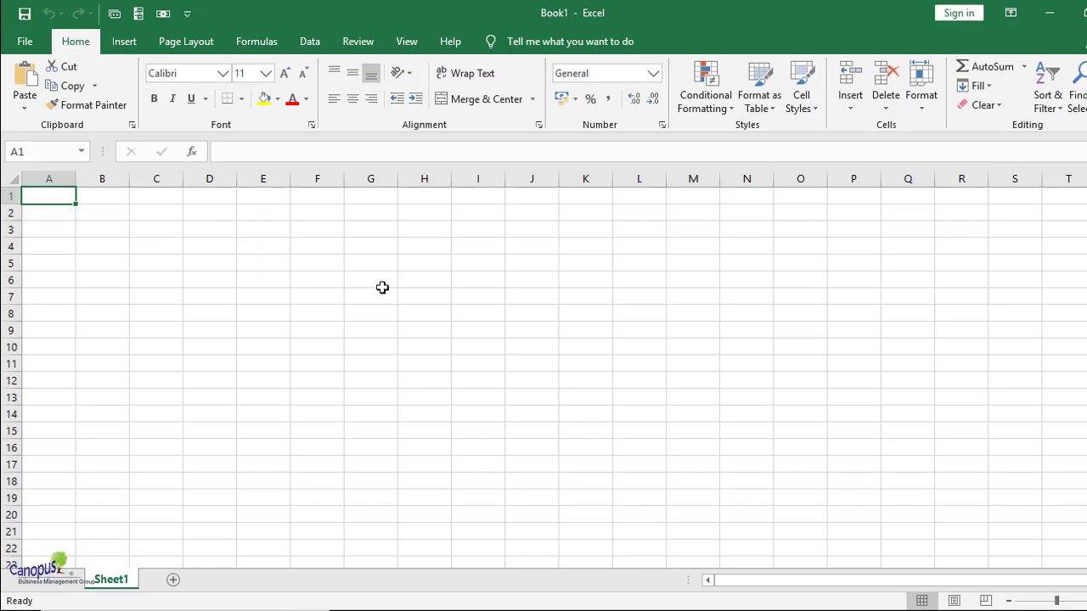
left_click(26, 43)
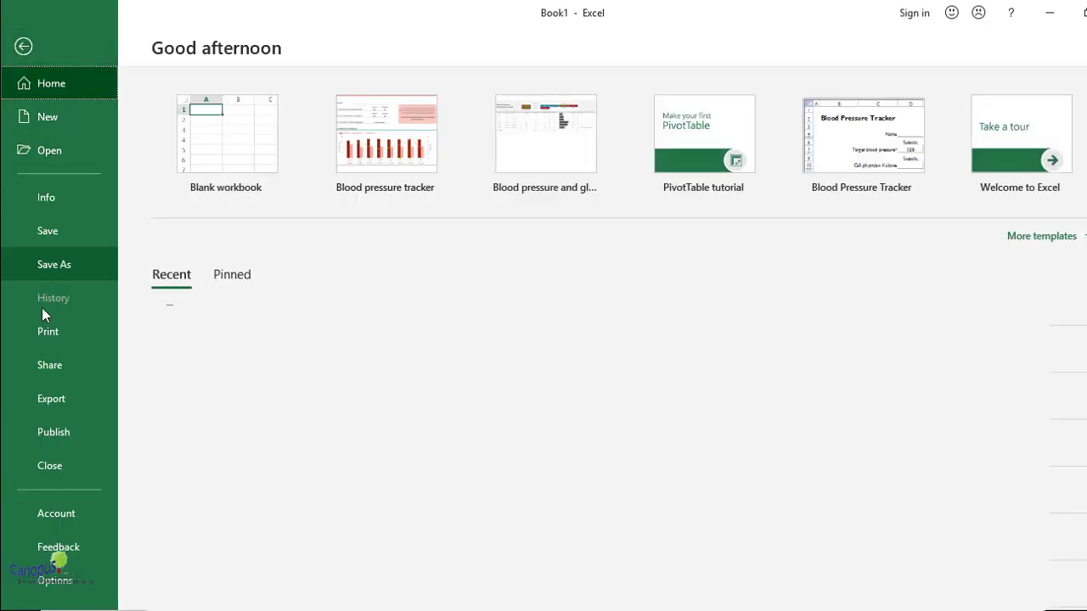
left_click(74, 517)
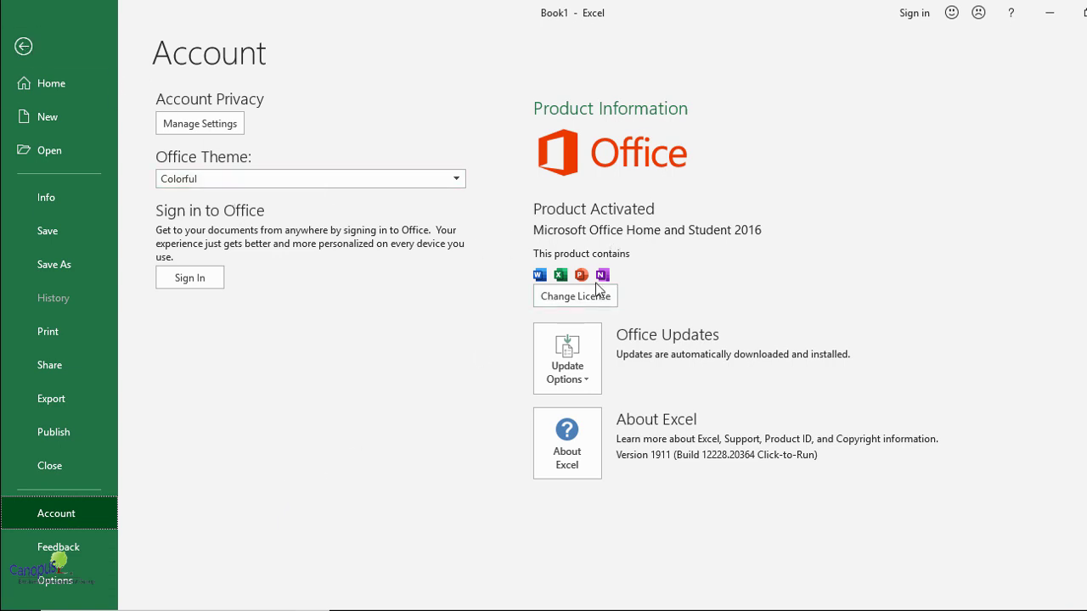
left_click(23, 49)
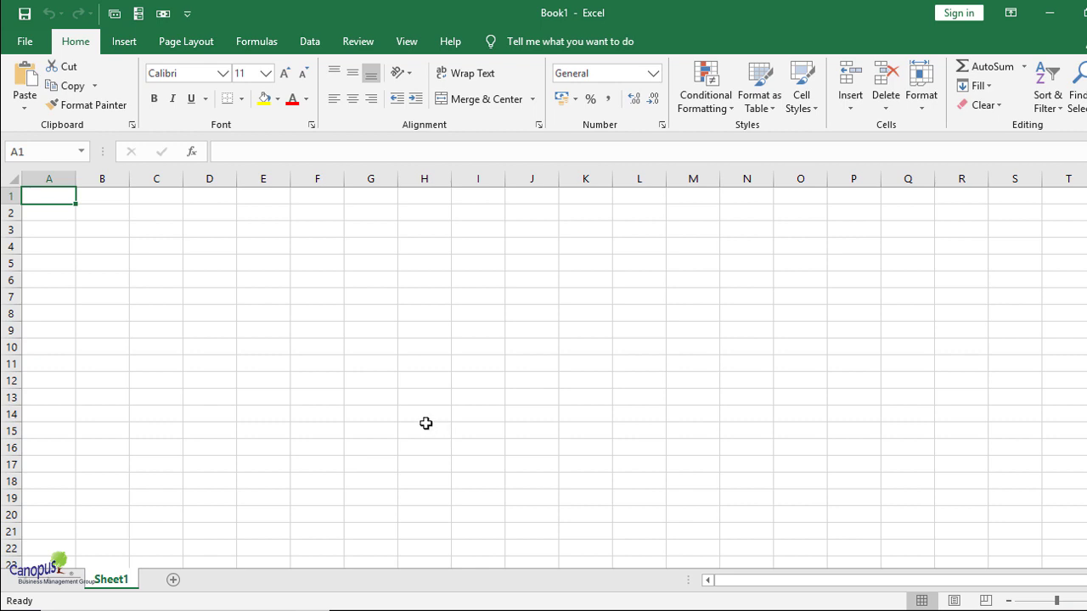
mouse_move(394, 610)
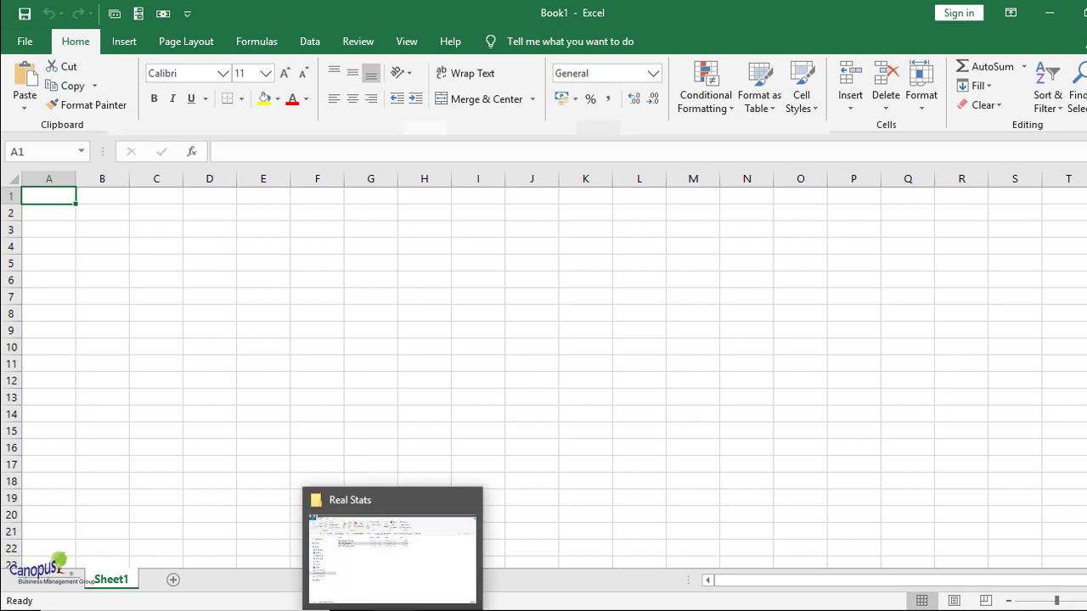
left_click(392, 561)
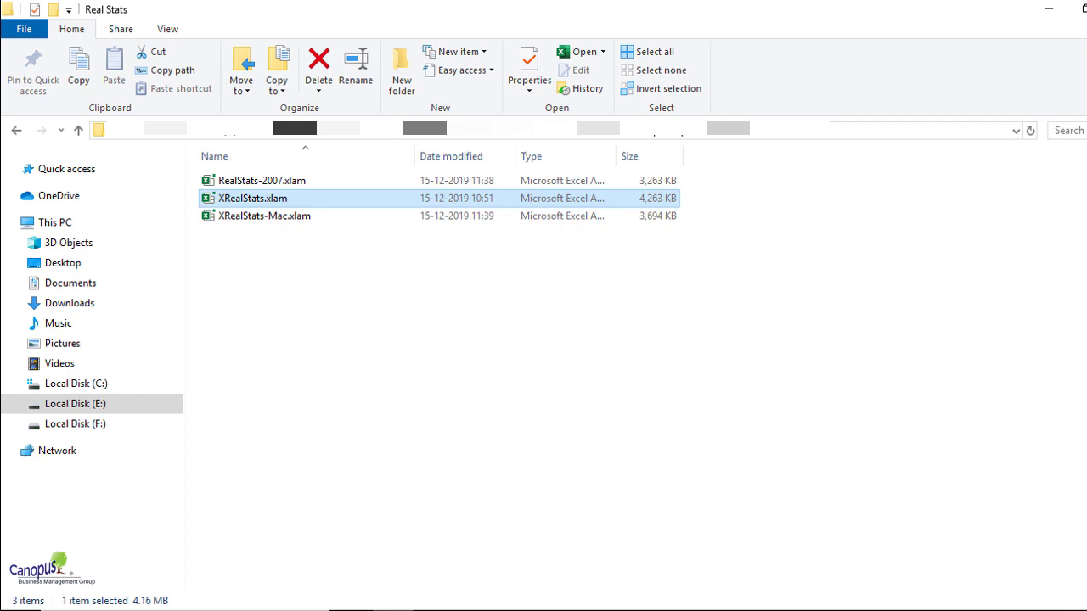
key("alt+Tab")
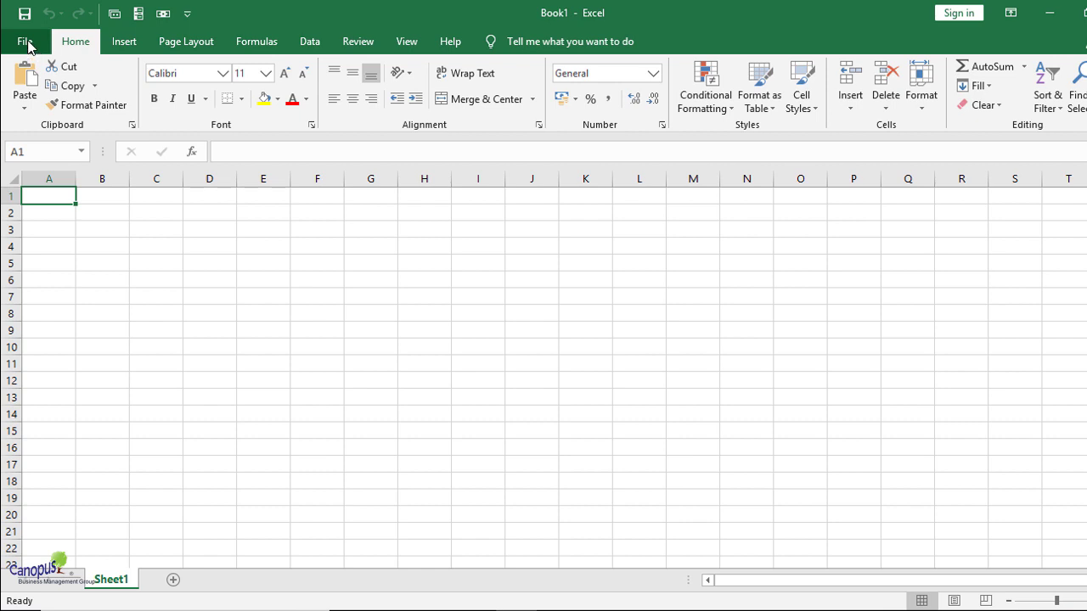
- Open Excel Options from the File Backstage sidebar
left_click(26, 44)
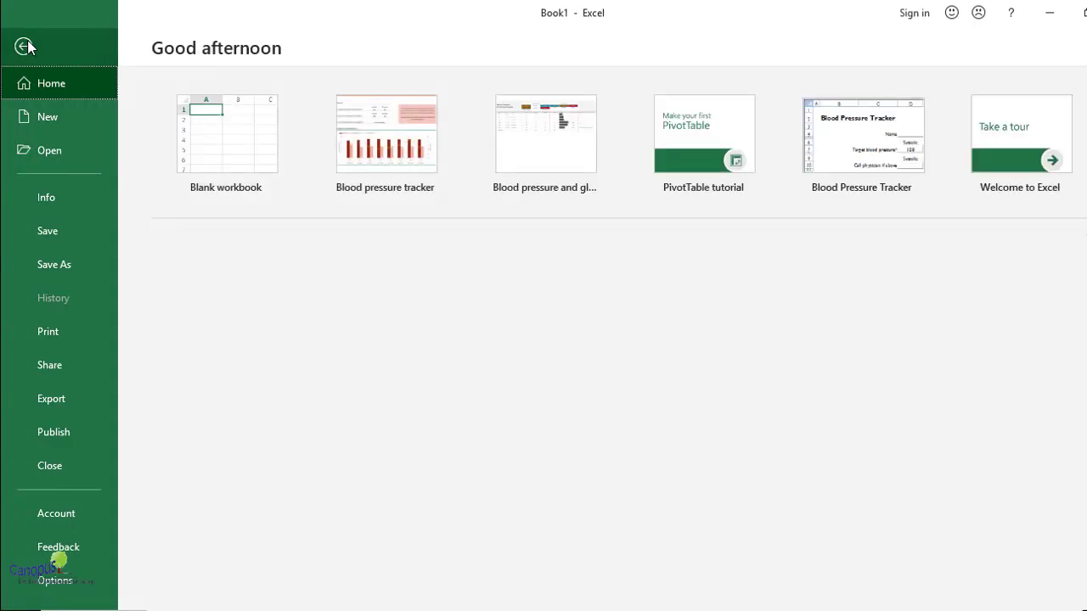
left_click(71, 587)
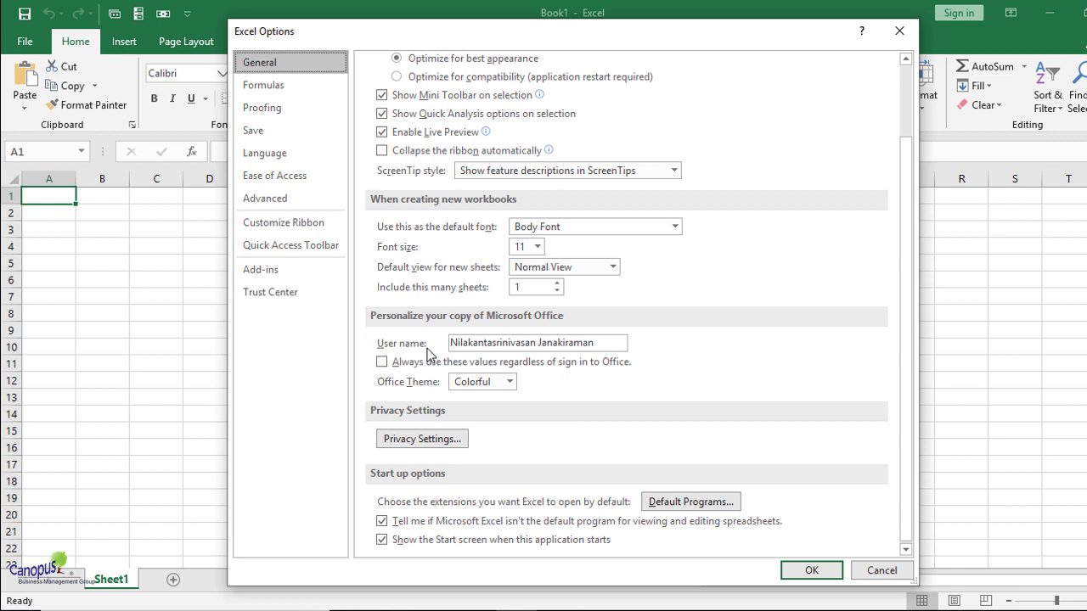
- On the Add-ins page, keep Manage set to Excel Add-ins and open the Add-ins dialog
left_click(281, 273)
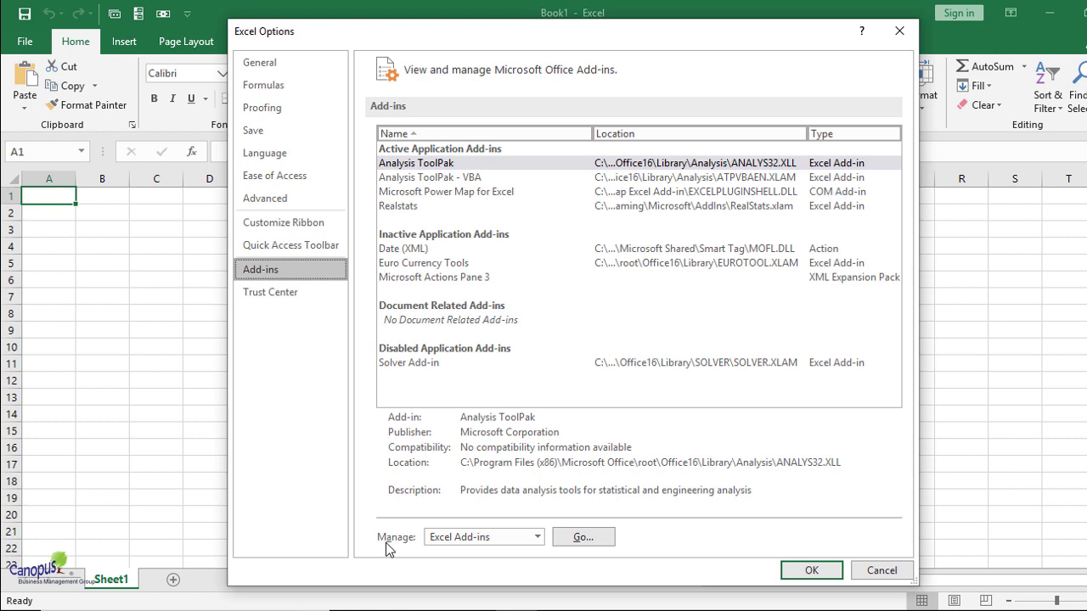
left_click(484, 536)
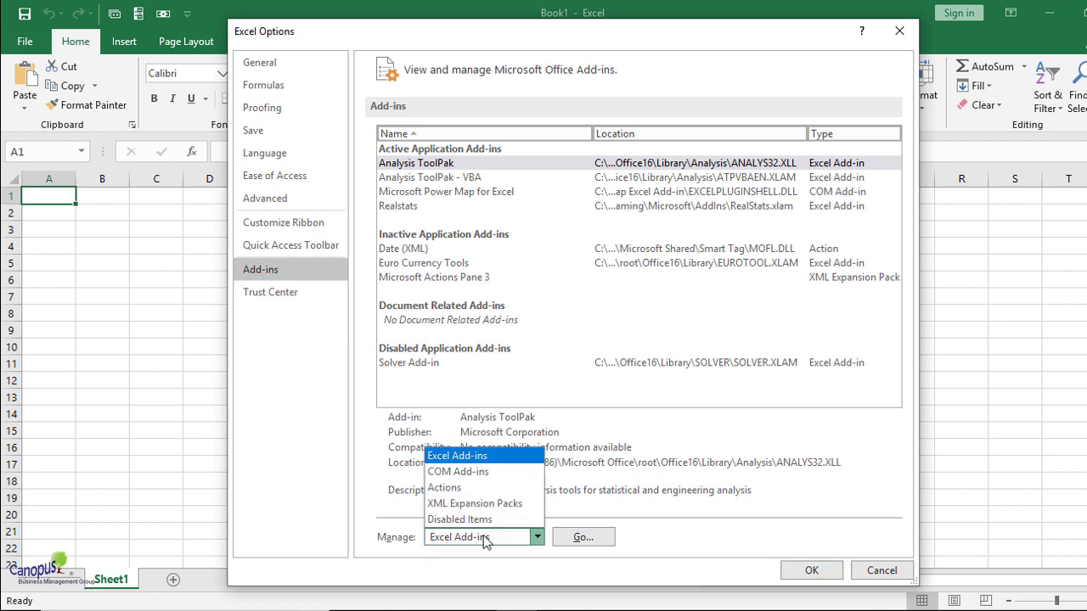
left_click(483, 537)
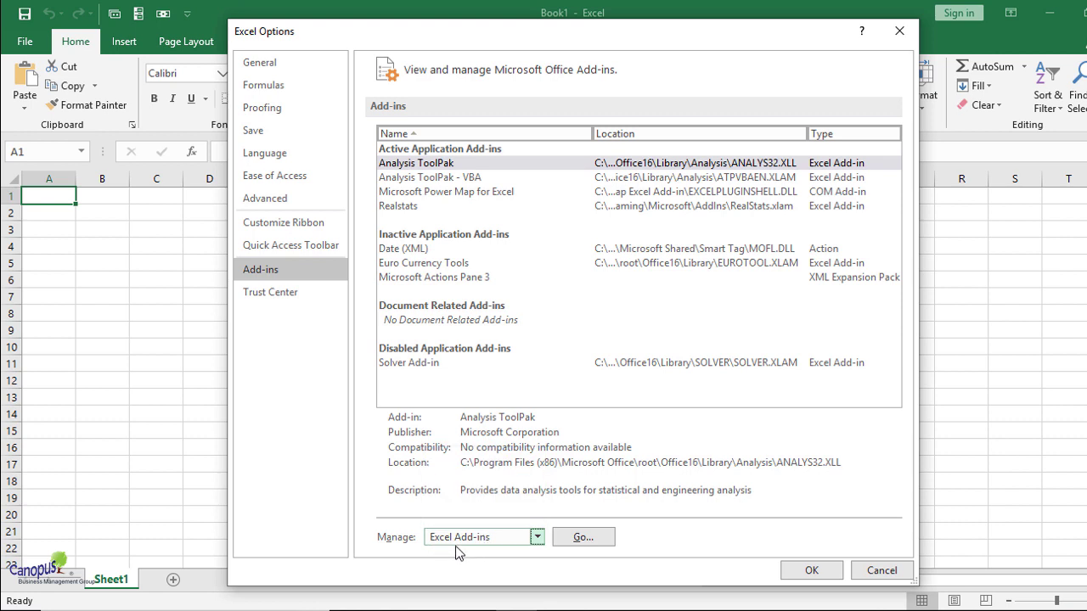
left_click(585, 542)
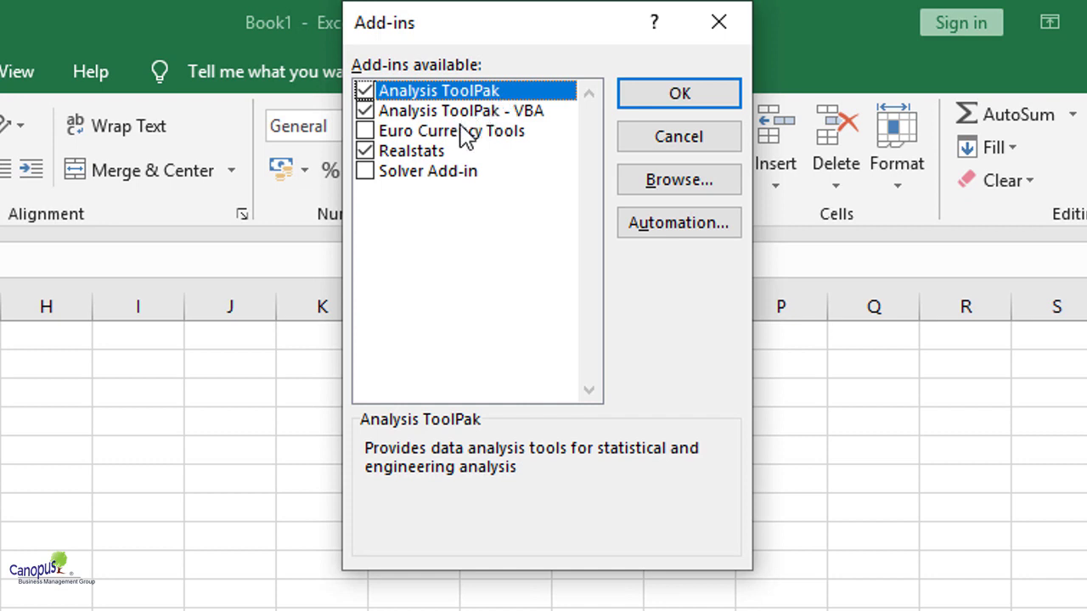
- Uncheck the missing Realstats add-in and confirm deleting it from the list
left_click(366, 152)
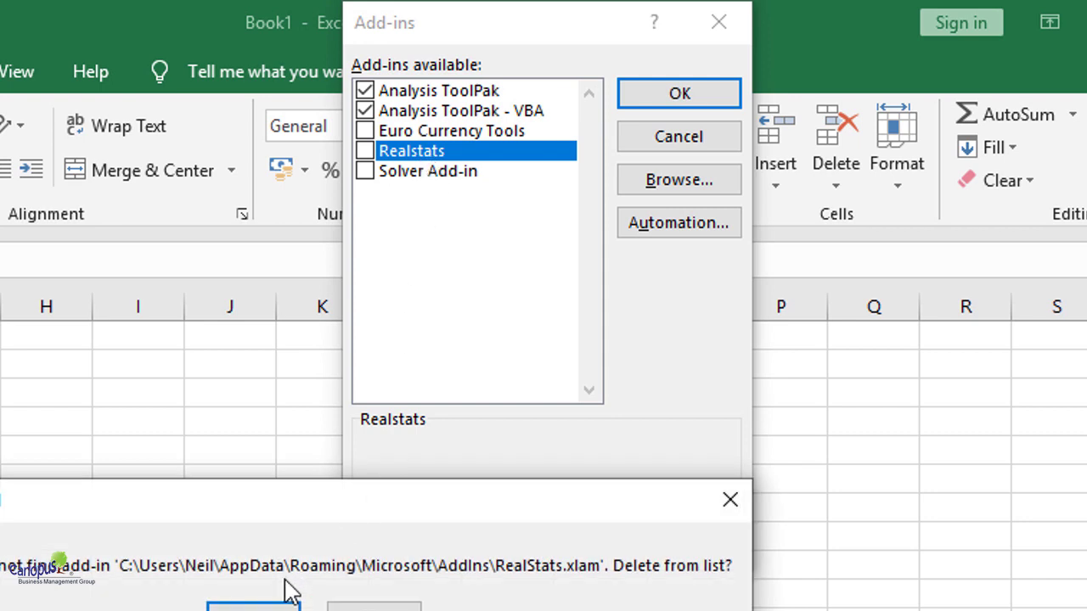
left_click(285, 605)
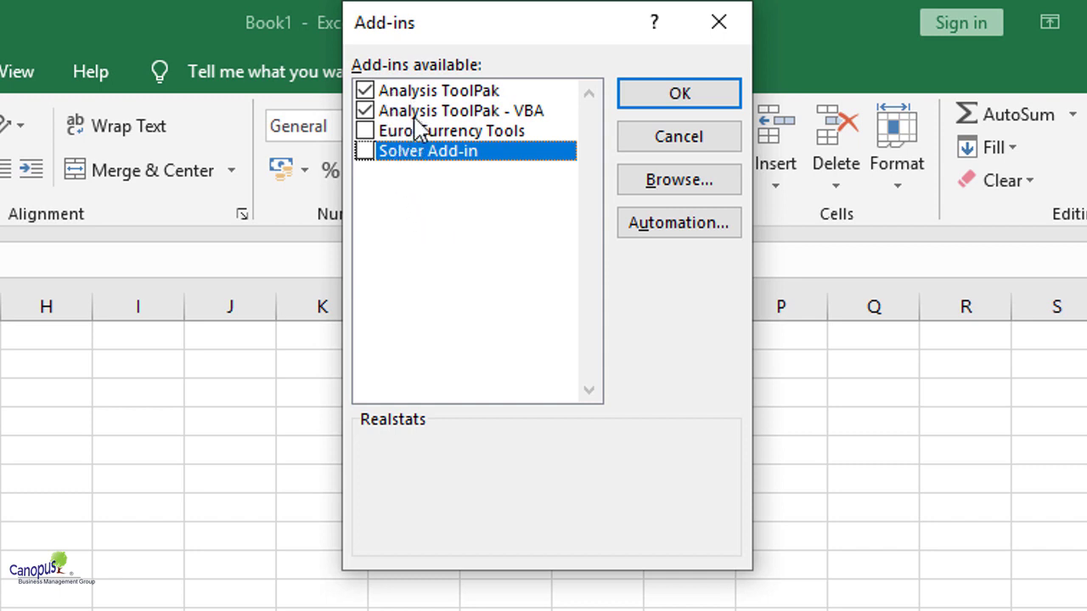
- Tick Solver Add-in alongside both Analysis ToolPak add-ins and confirm with OK
left_click(365, 151)
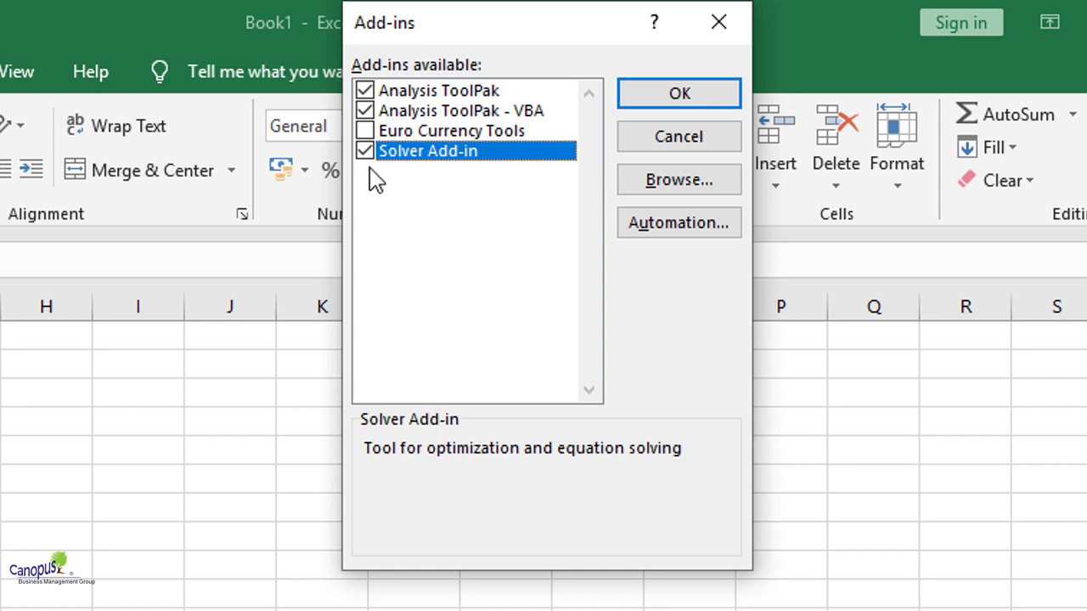
left_click(677, 97)
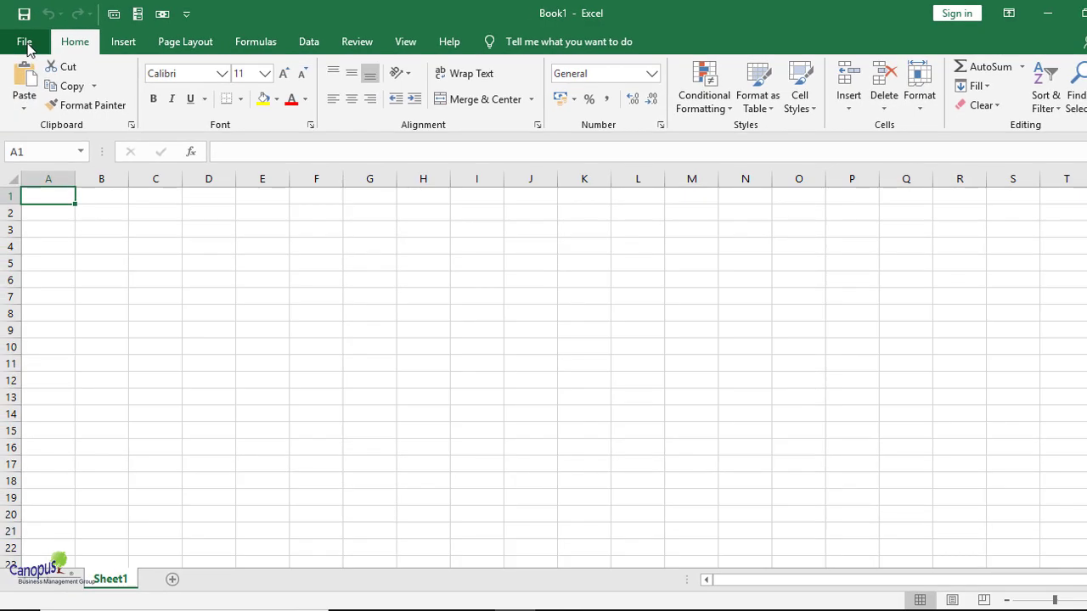
- Go to the Add-ins page of Excel Options, then switch to the Real Stats folder window
left_click(25, 44)
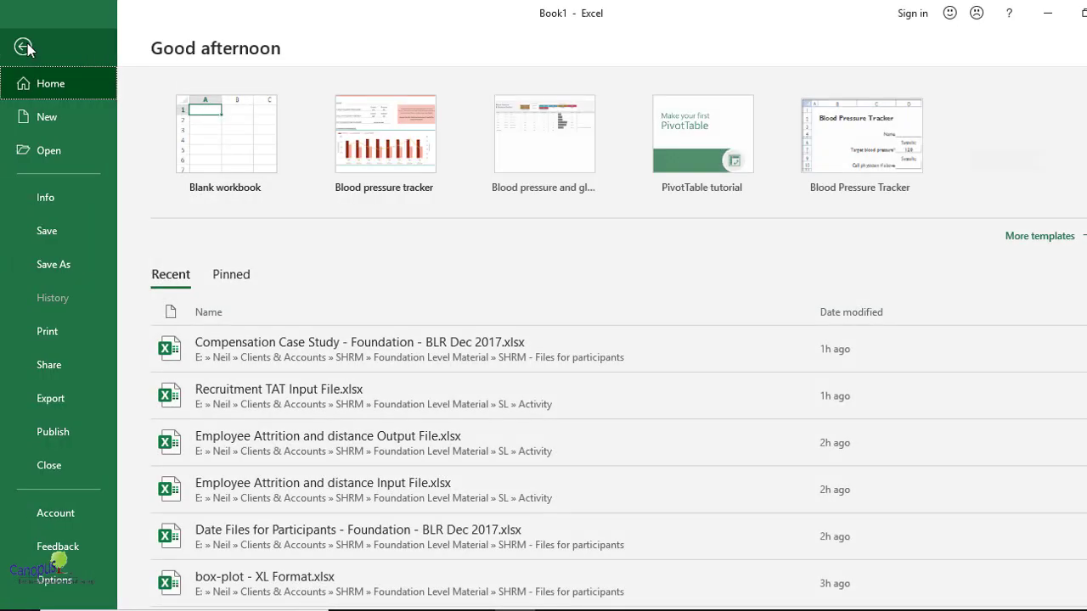
left_click(56, 581)
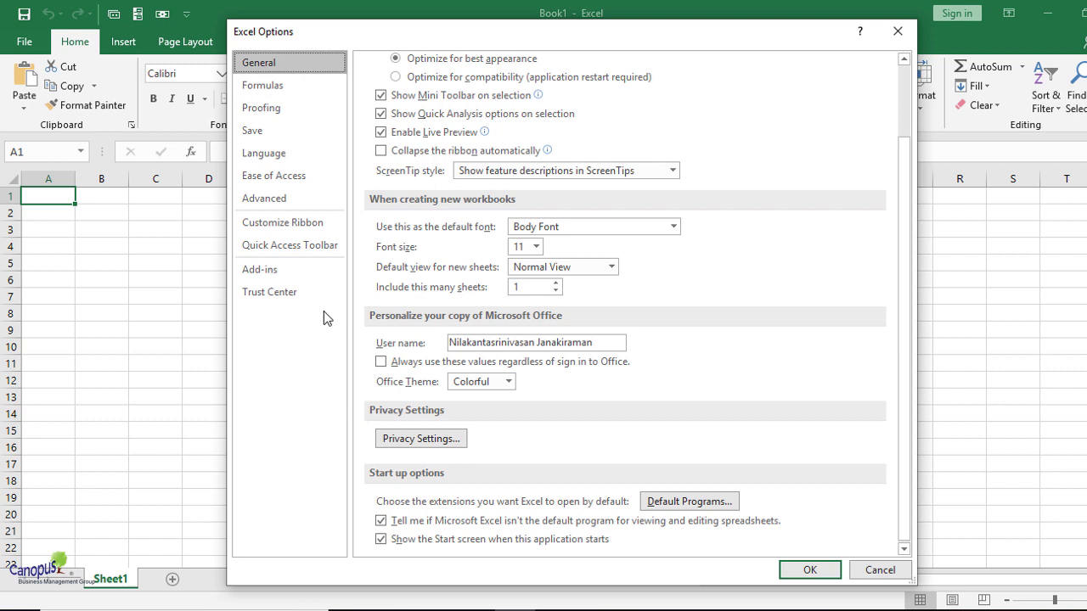
left_click(273, 274)
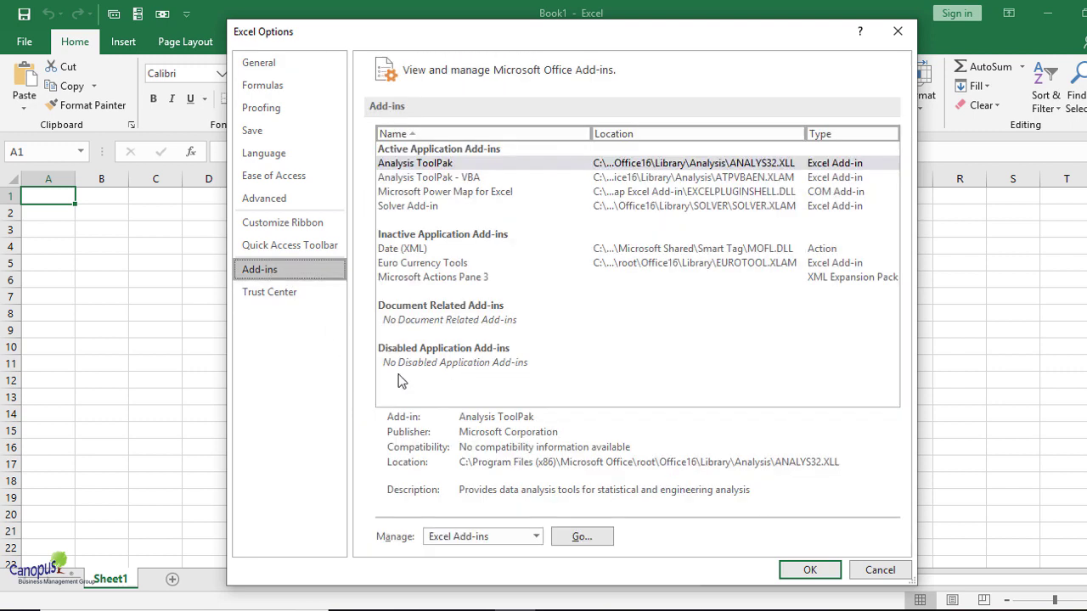
left_click(583, 538)
left_click(391, 544)
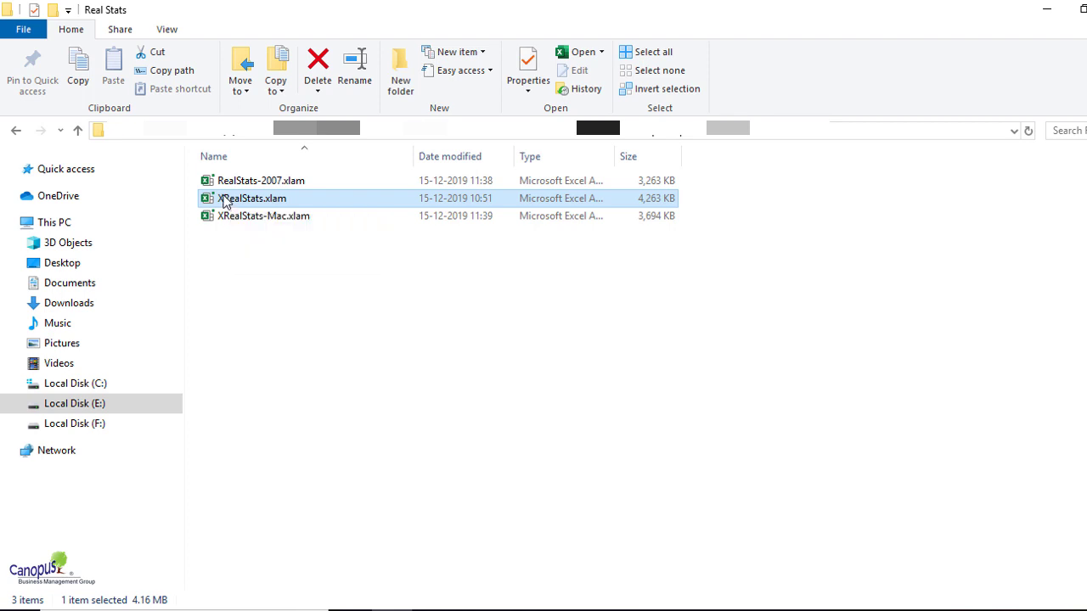
- Copy XRealStats.xlam from the Real Stats folder and switch back to Excel
right_click(226, 201)
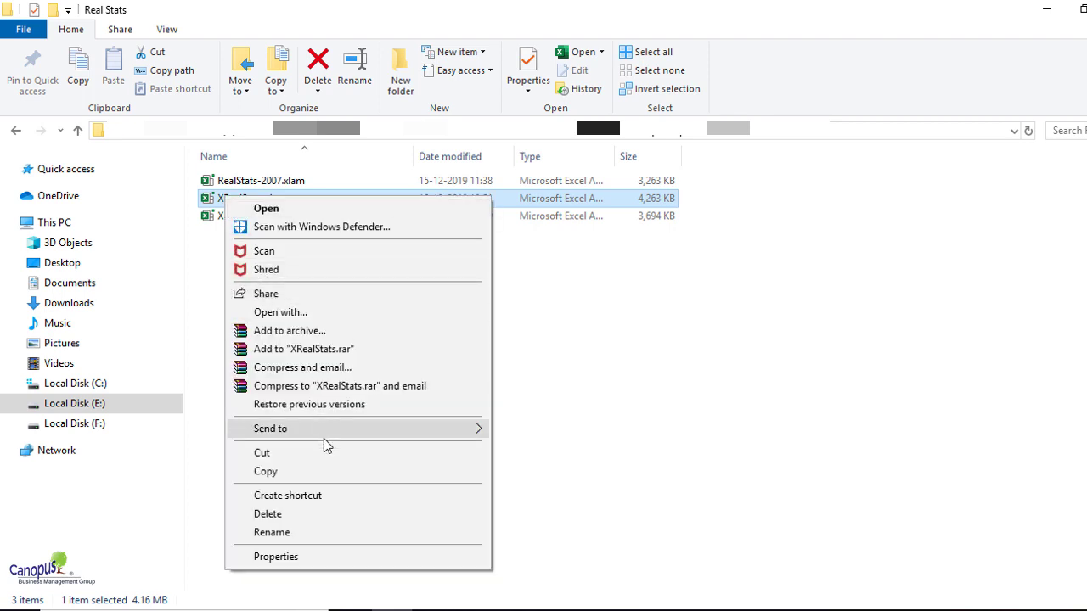
left_click(306, 473)
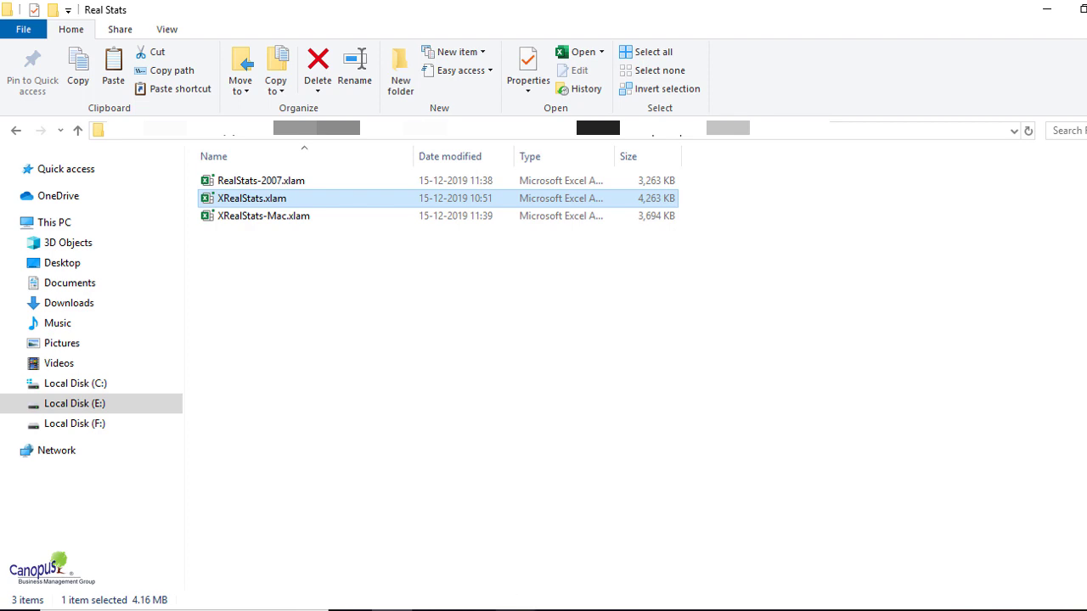
left_click(515, 608)
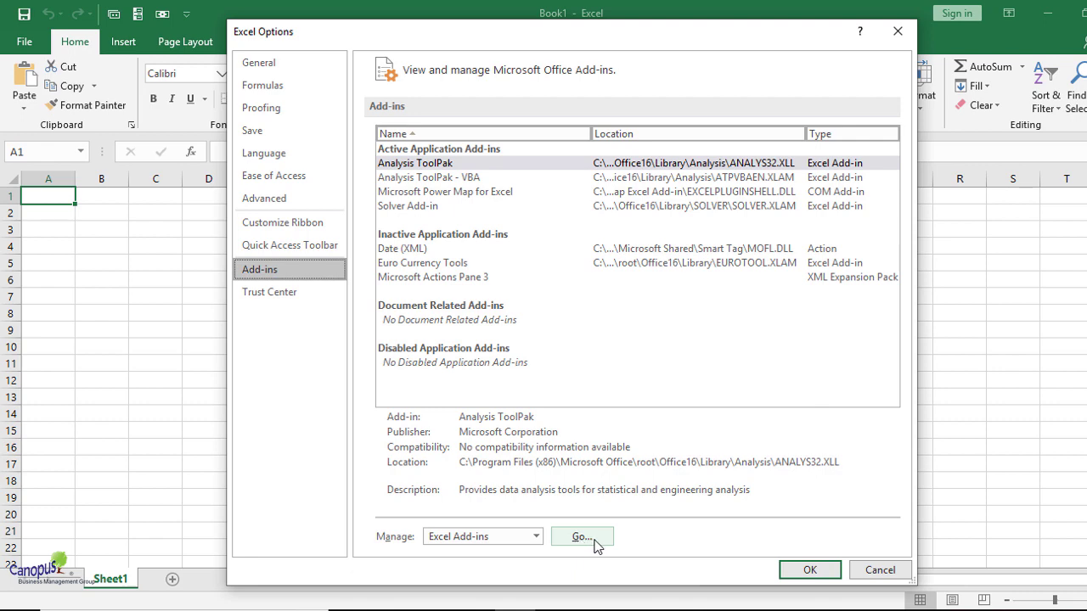
- Use Go... with Excel Add-ins selected to show Analysis ToolPak, ToolPak - VBA and Solver enabled
left_click(594, 542)
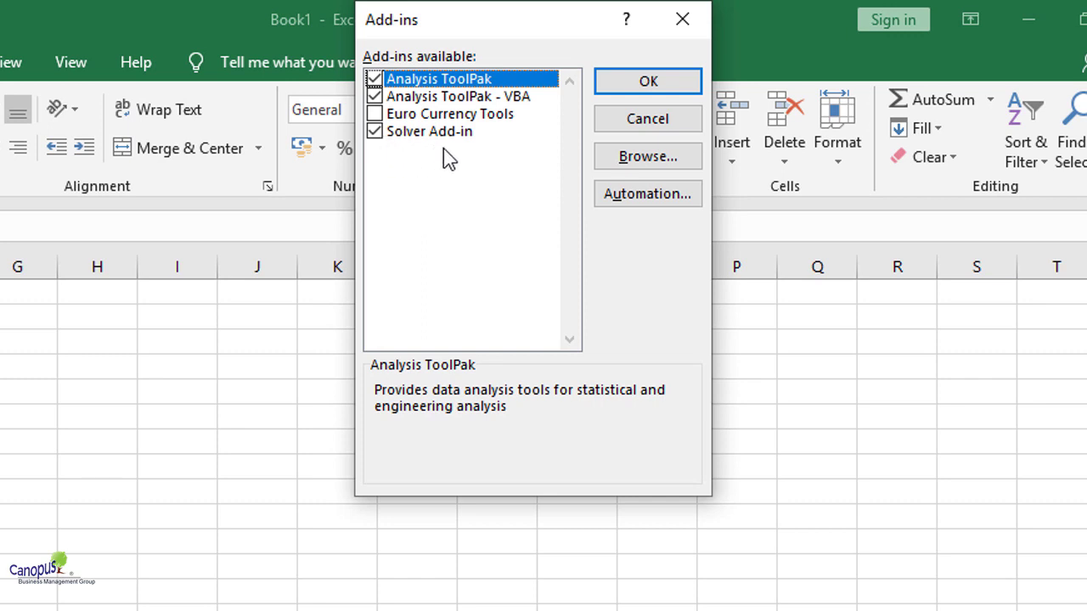
- Browse to the AddIns folder, paste XRealStats.xlam there and add it to the list
left_click(662, 168)
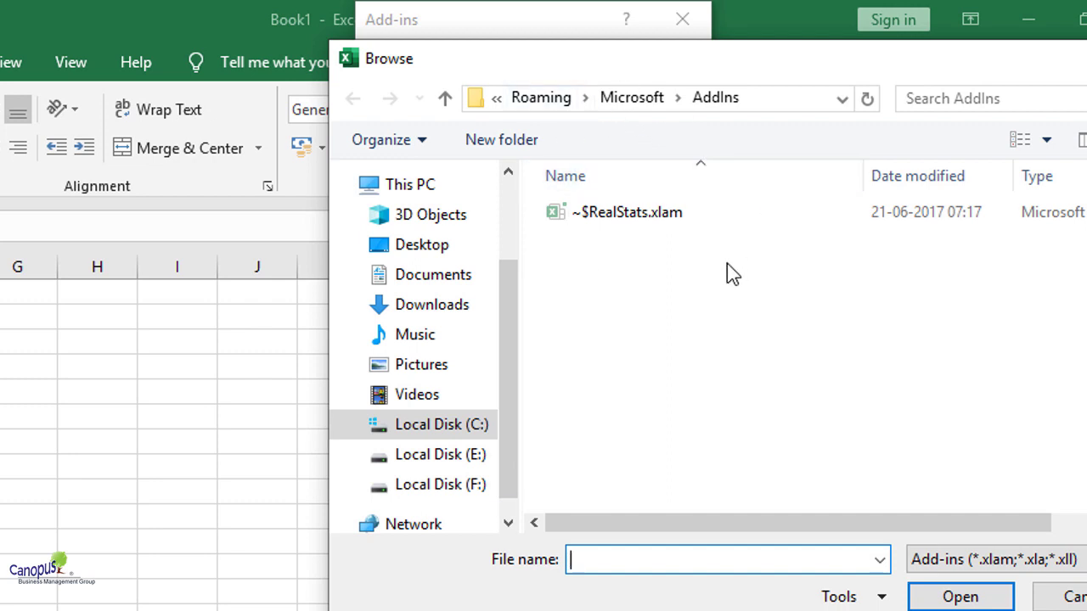
left_click(639, 312)
right_click(634, 301)
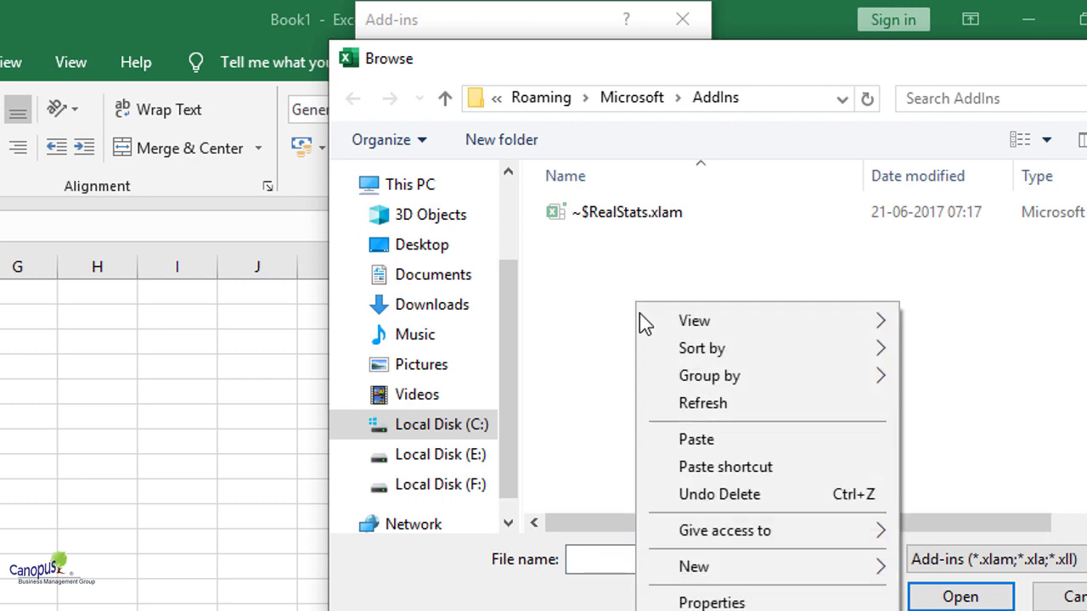
left_click(711, 437)
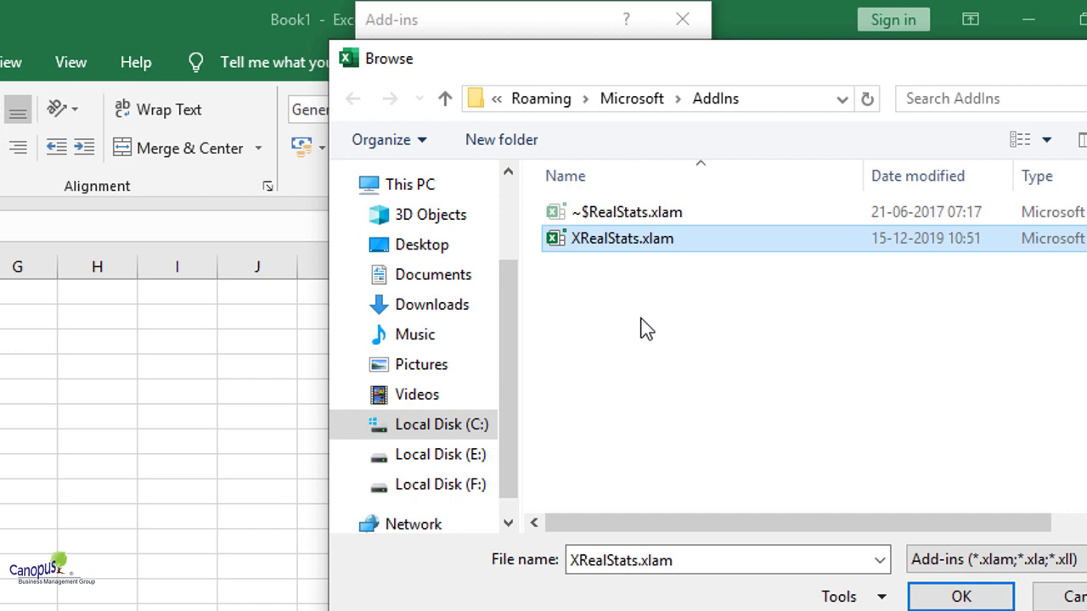
left_click(961, 598)
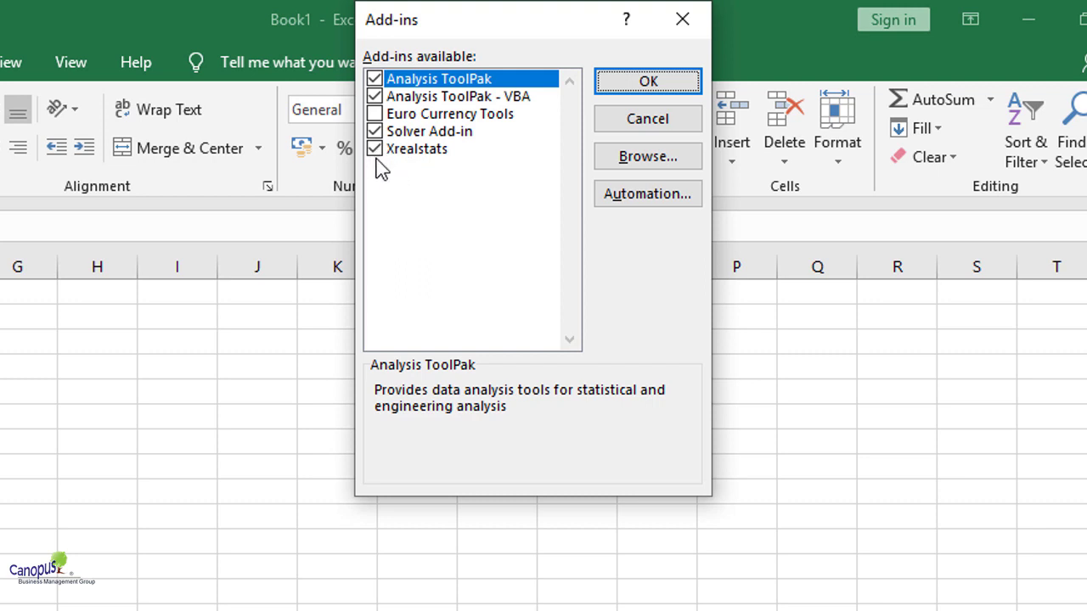
- Confirm the Add-ins dialog so Xrealstats and the other checked add-ins load
left_click(649, 83)
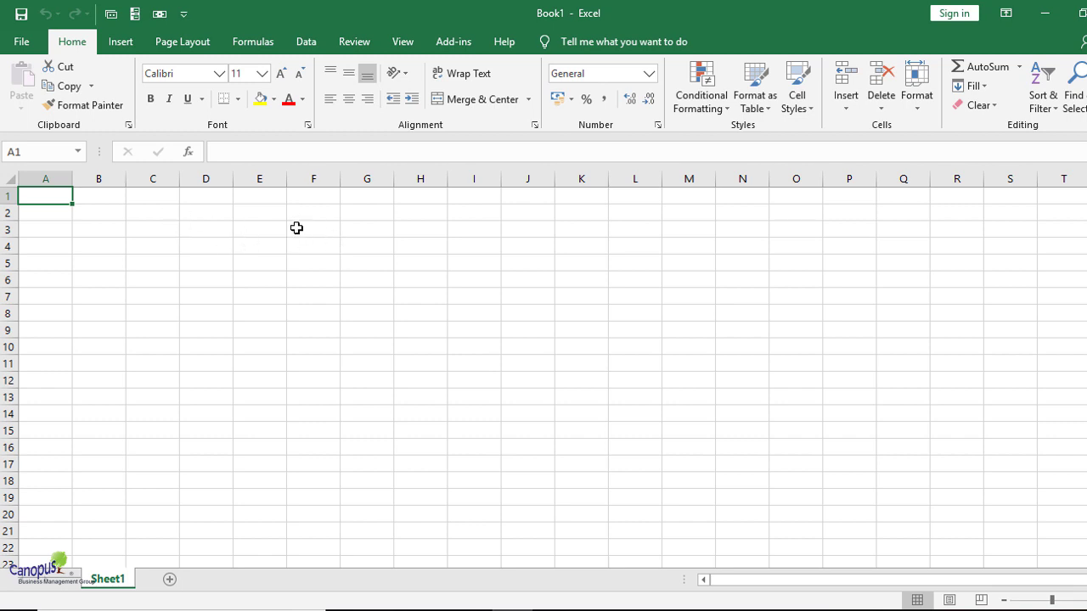
- Enter 3, 4, 5, 6, 7, 6, 7, 7 into A1:A8 and select that range
type("3 4")
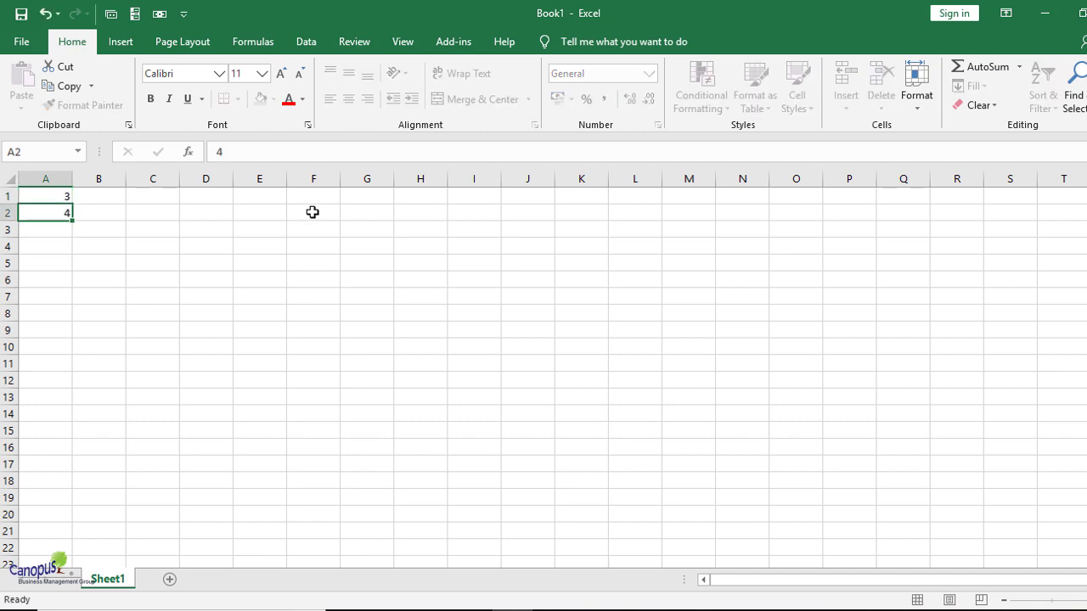
type(" 5 6 7 6 7 7")
key("Return")
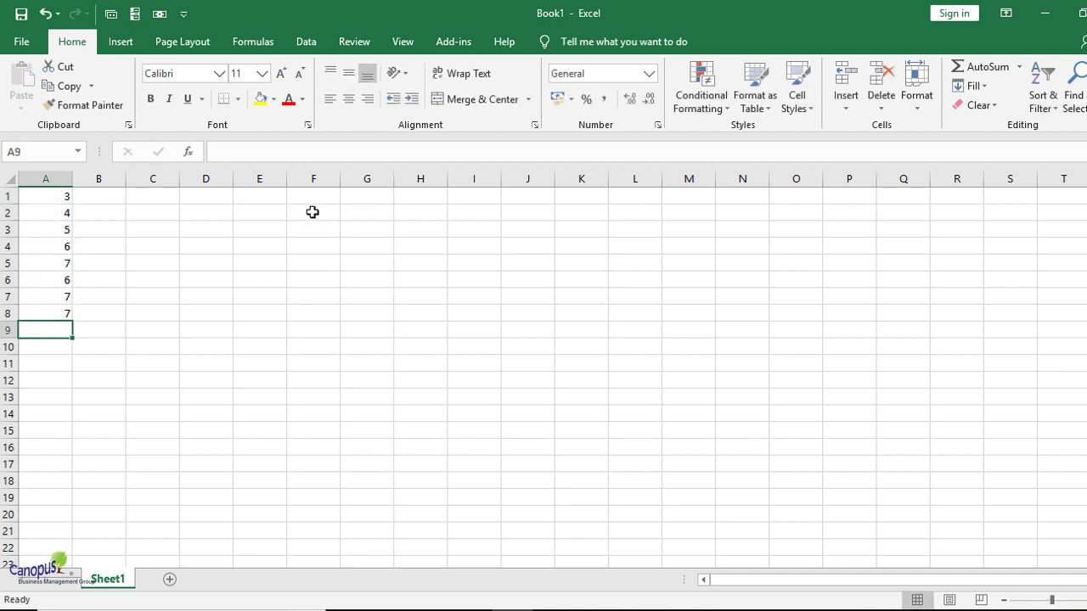
left_click(63, 196)
left_click_drag(66, 225, 65, 315)
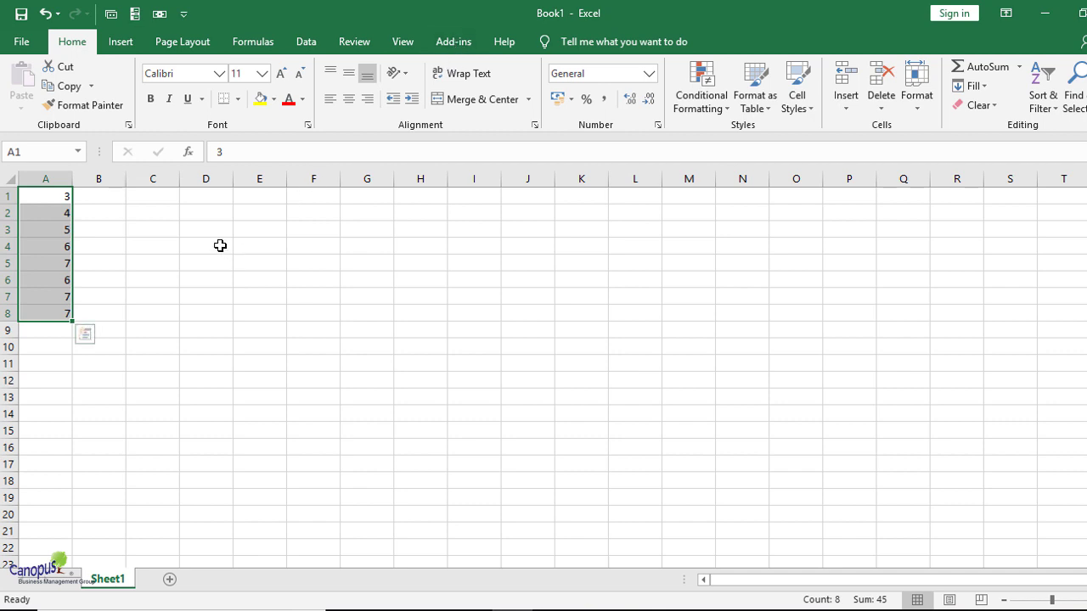
left_click(163, 228)
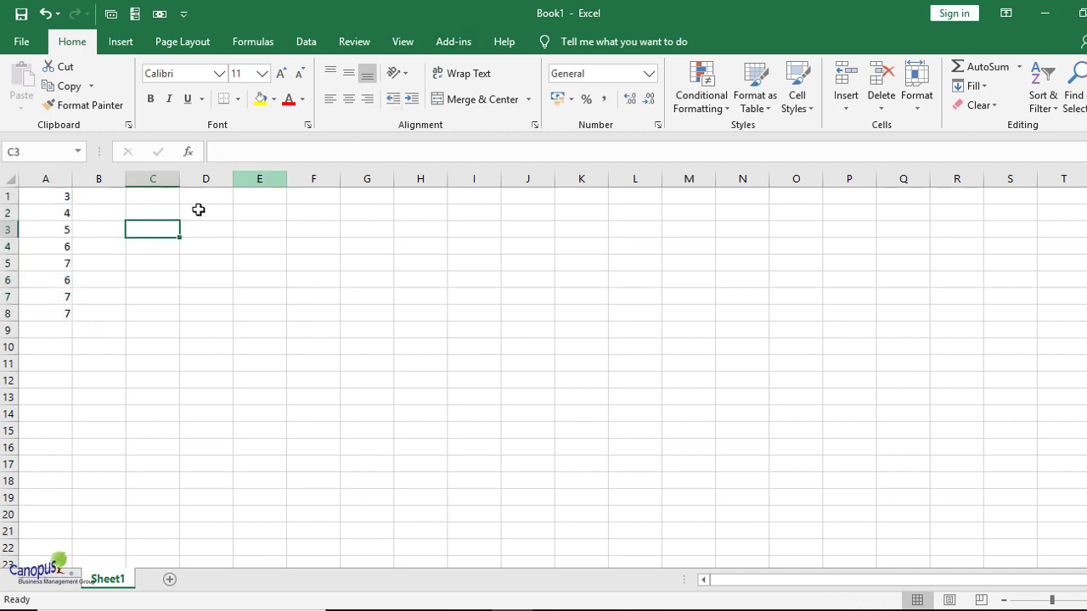
left_click_drag(49, 197, 53, 311)
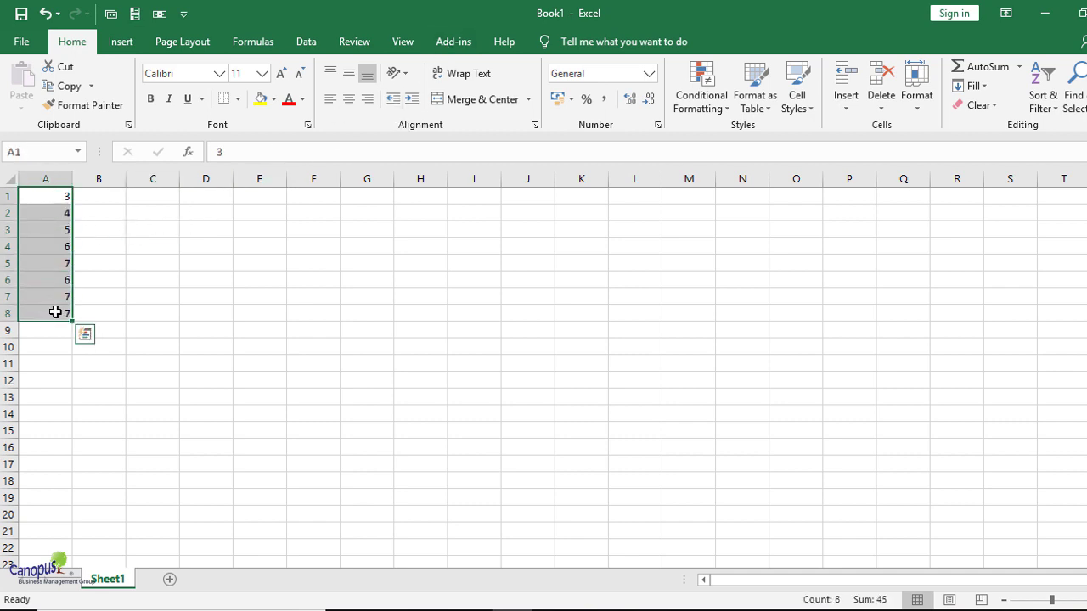
- Open Real Statistics Data Analysis Tools from the Add-ins ribbon
left_click(454, 44)
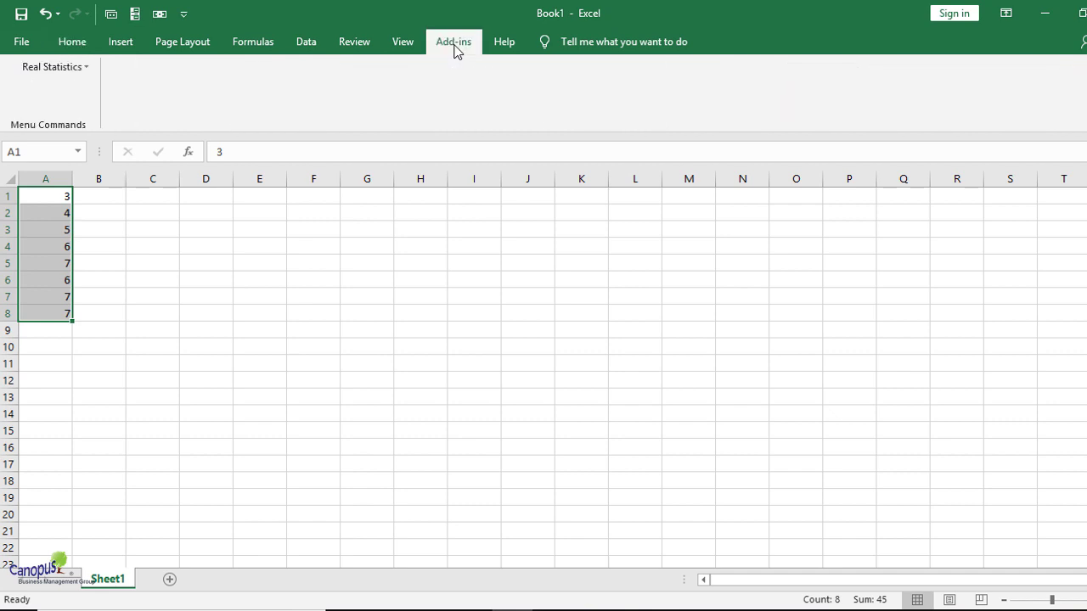
left_click(85, 72)
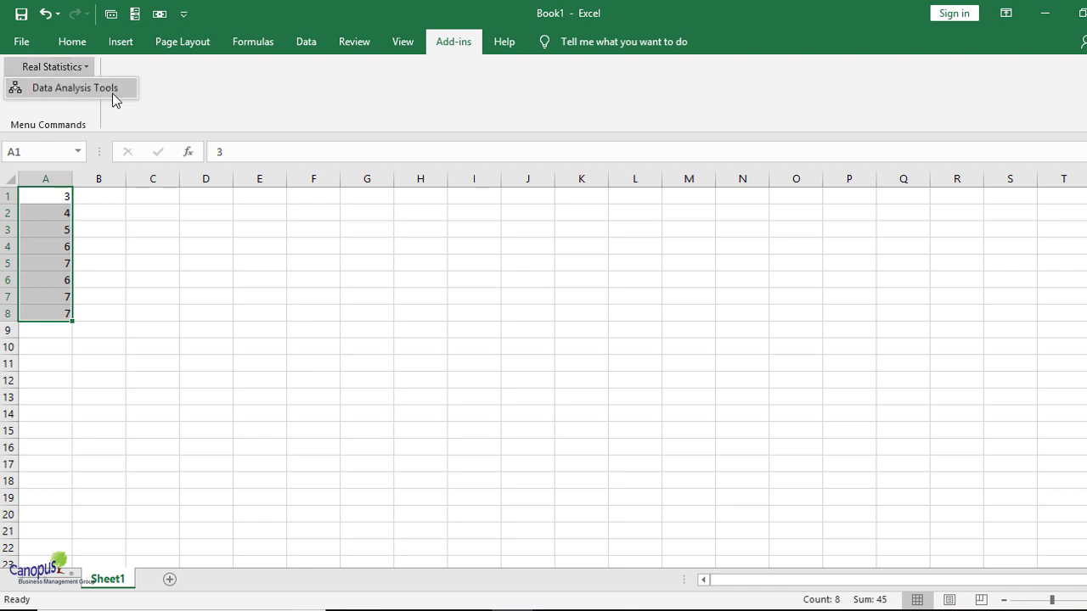
left_click(114, 90)
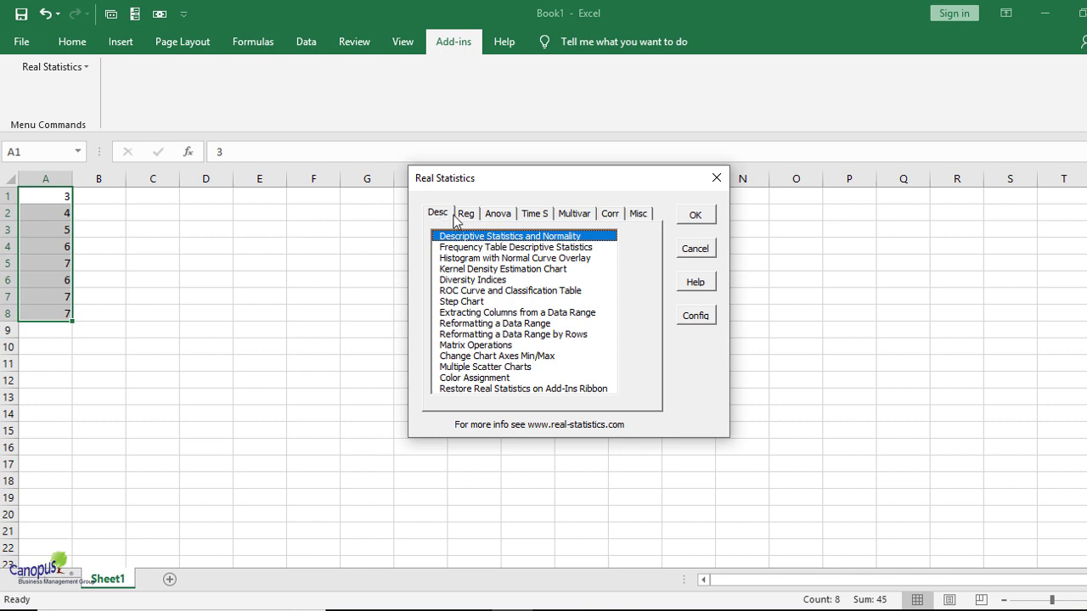
- Choose Descriptive Statistics and Normality with A1:A8 as the input range
left_click(697, 218)
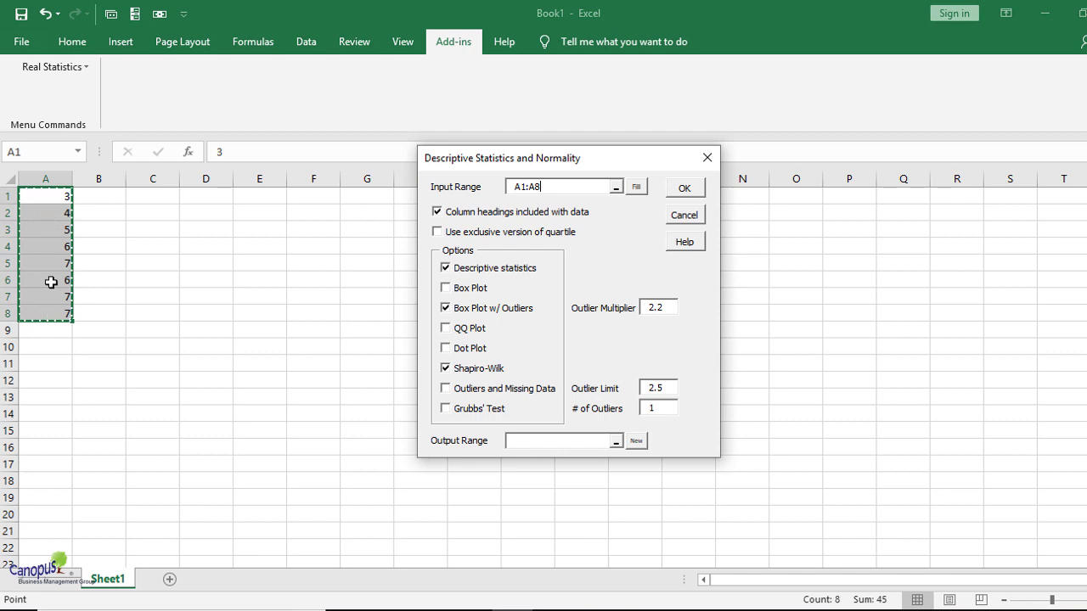
left_click(617, 189)
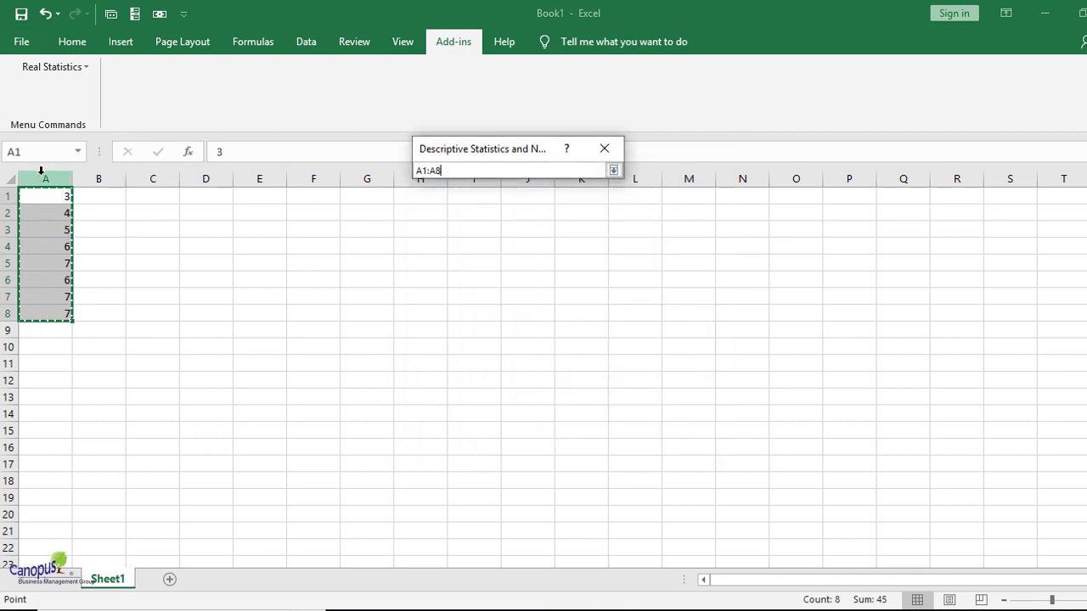
left_click_drag(38, 196, 43, 313)
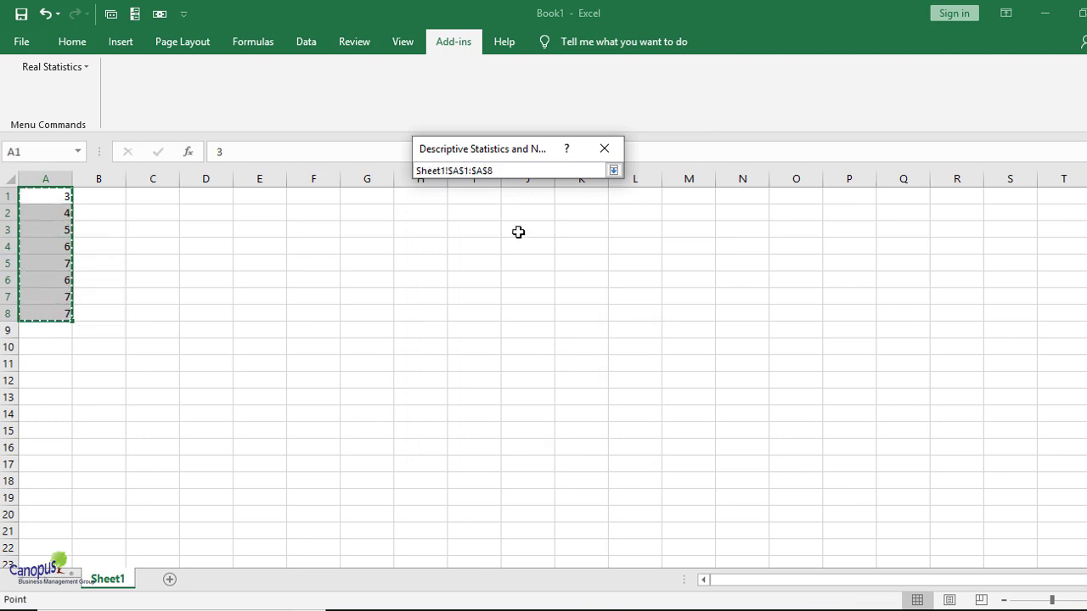
left_click(613, 170)
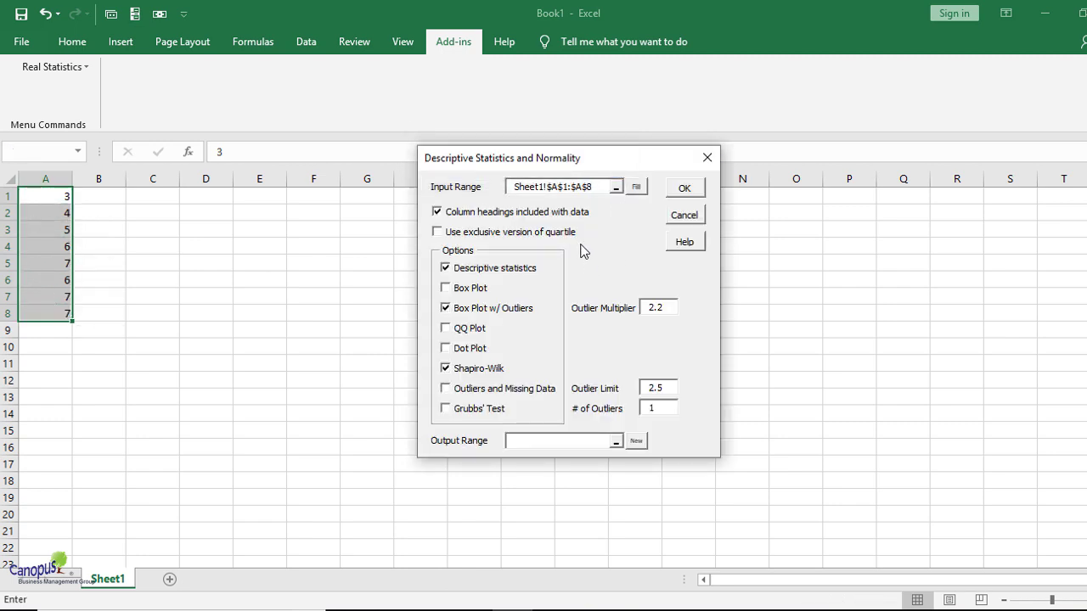
- Set the output range to cell F3 and run the analysis
left_click(617, 445)
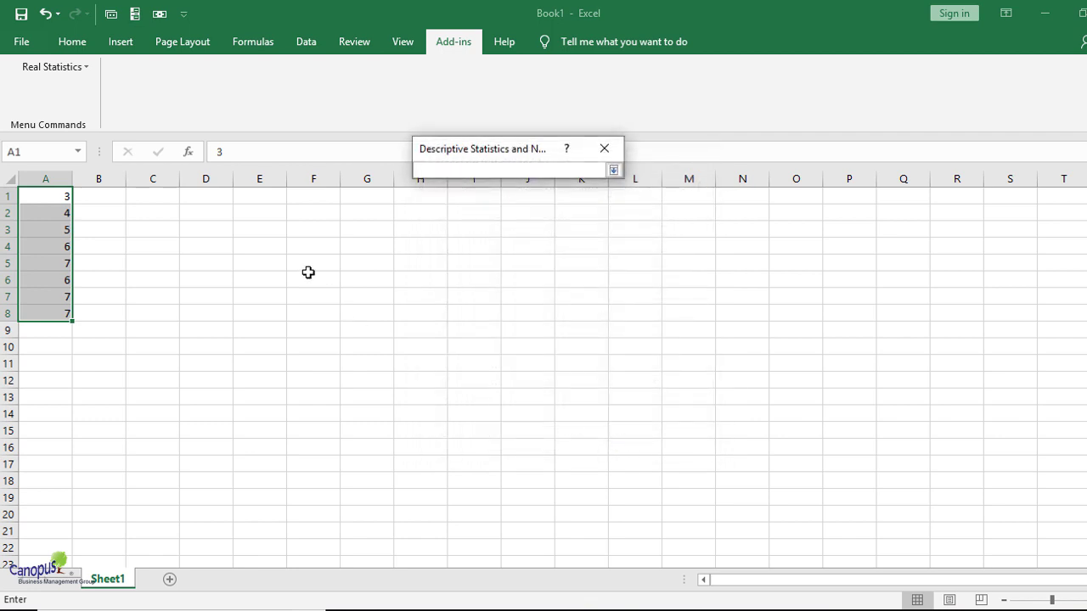
left_click(299, 229)
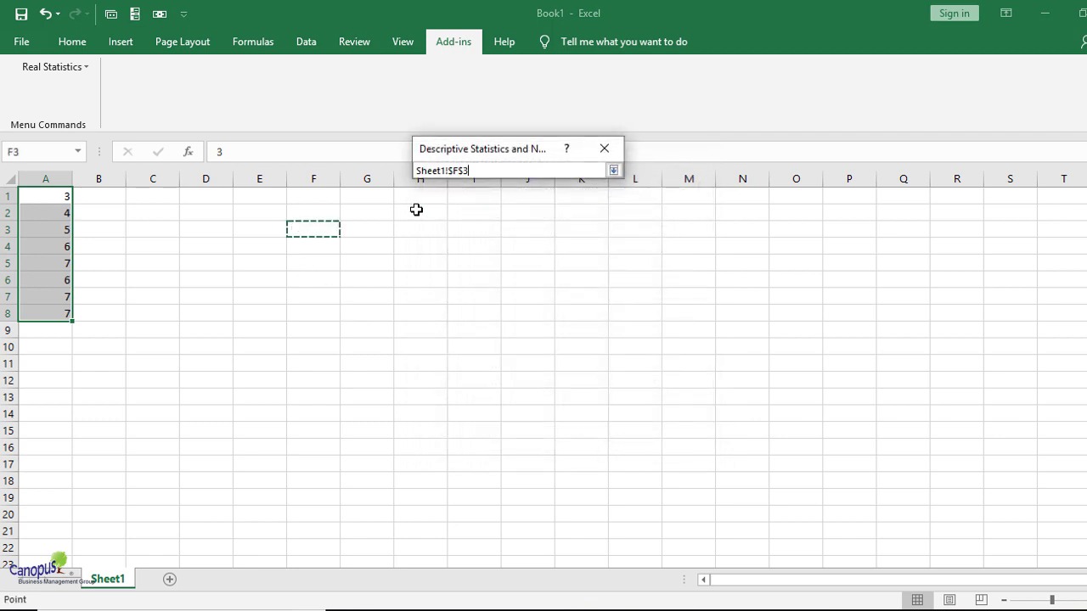
left_click(613, 171)
left_click(685, 191)
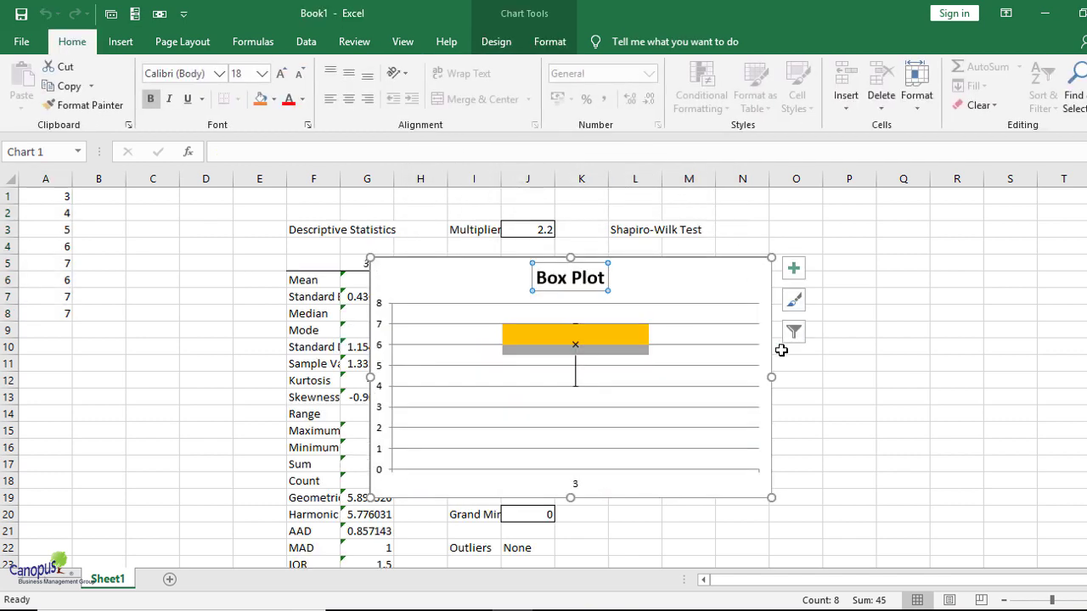
- Move the Box Plot chart right to reveal the Shapiro-Wilk results (W 0.855751, p 0.138632)
left_click_drag(631, 487, 1037, 447)
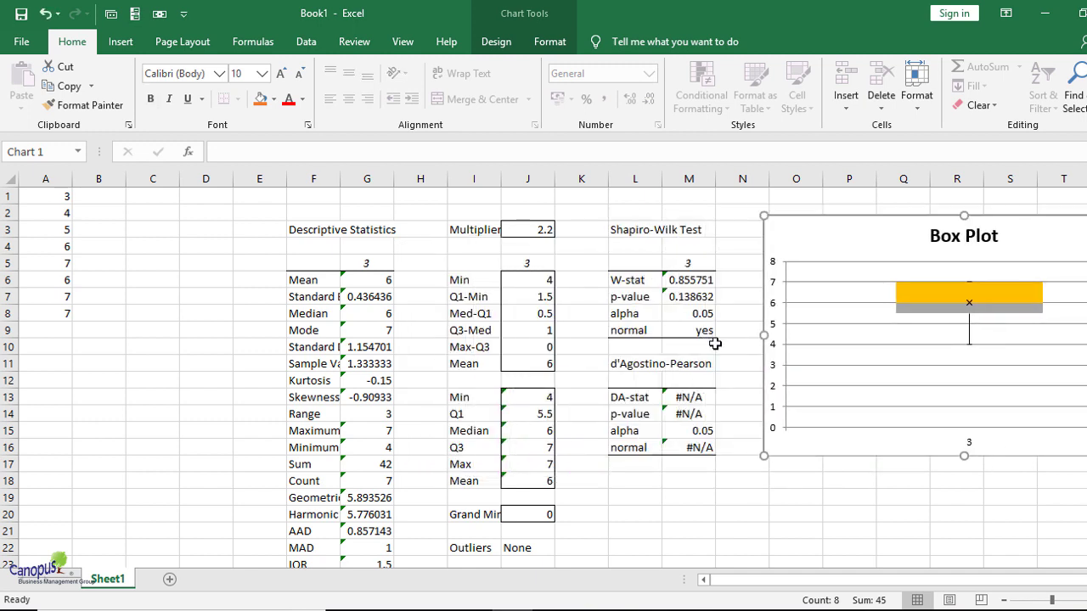